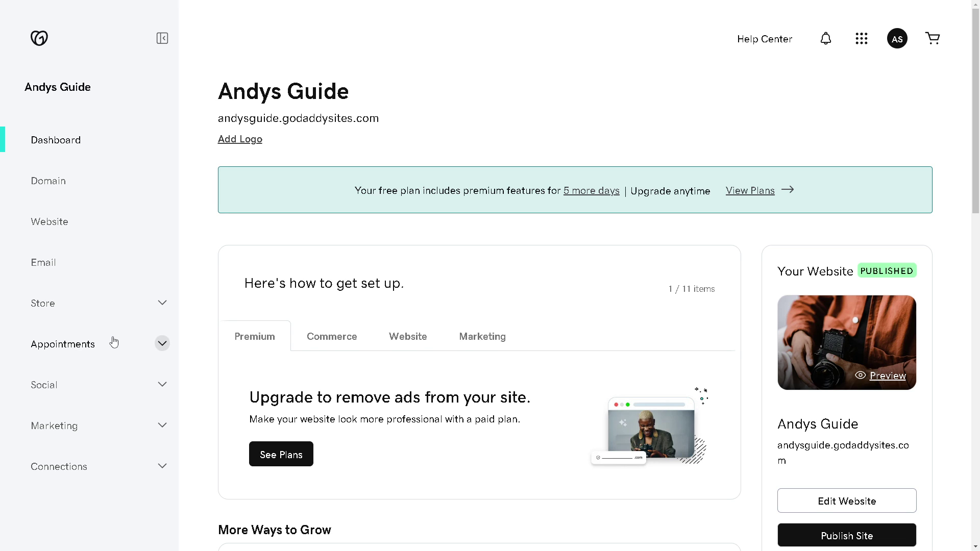
Expand Appointments in the sidebar and open its Overview page.
scroll(114, 343, "down", 1)
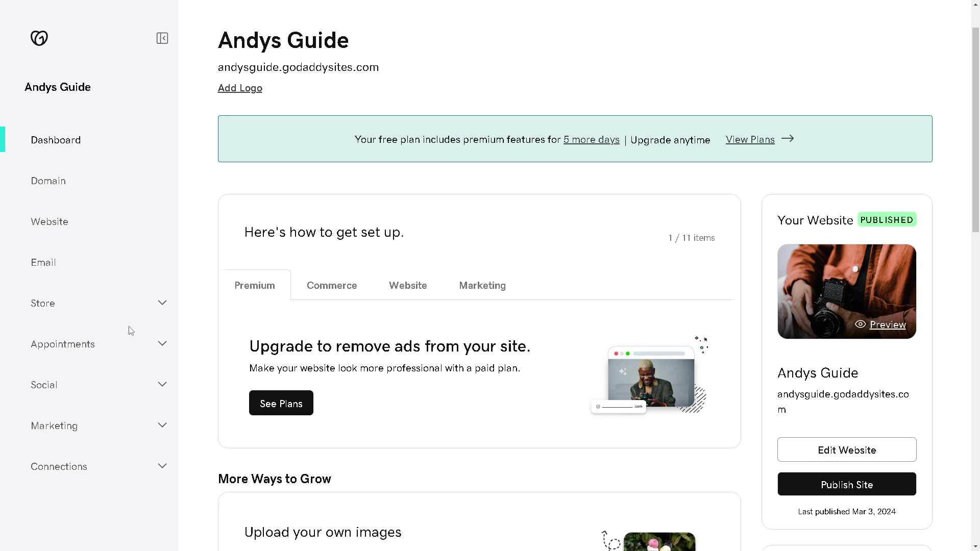
scroll(130, 329, "down", 3)
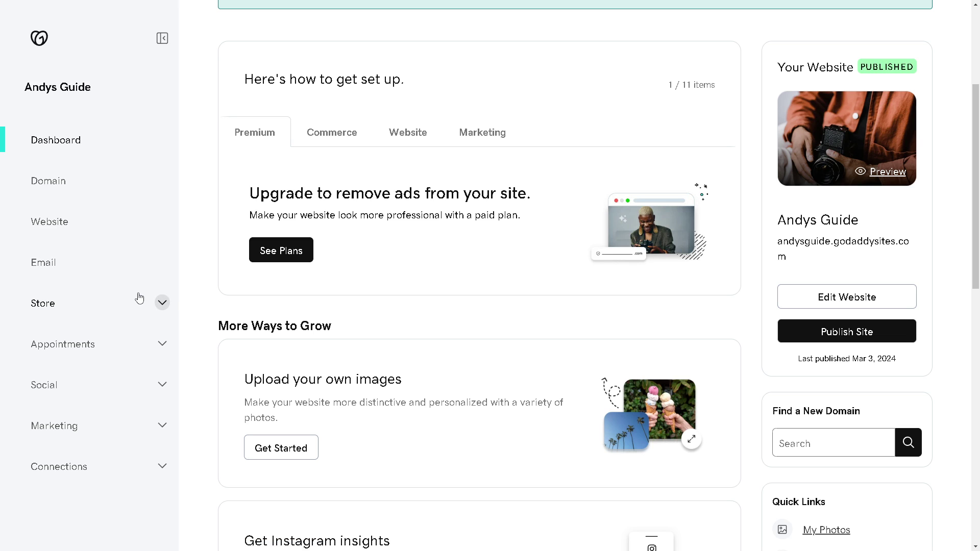
left_click(99, 347)
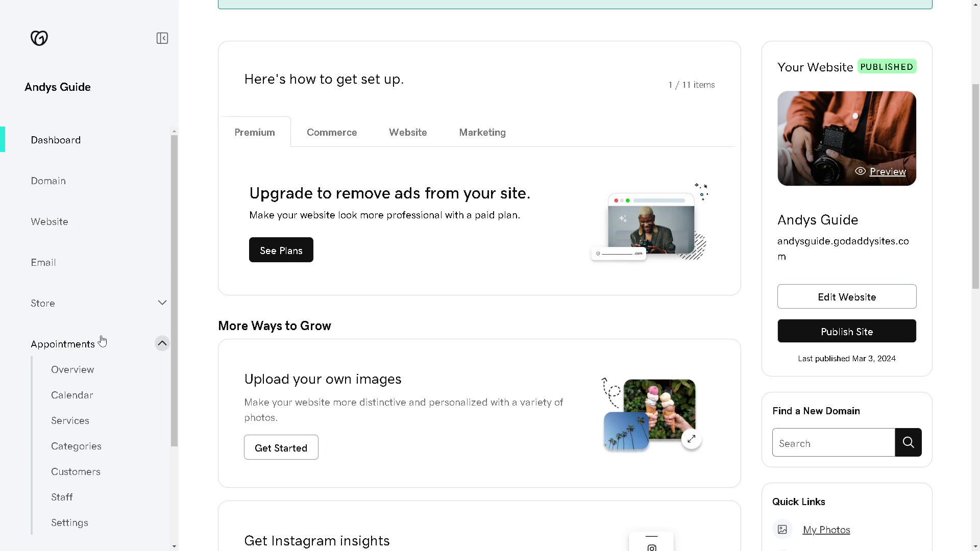
scroll(99, 340, "down", 2)
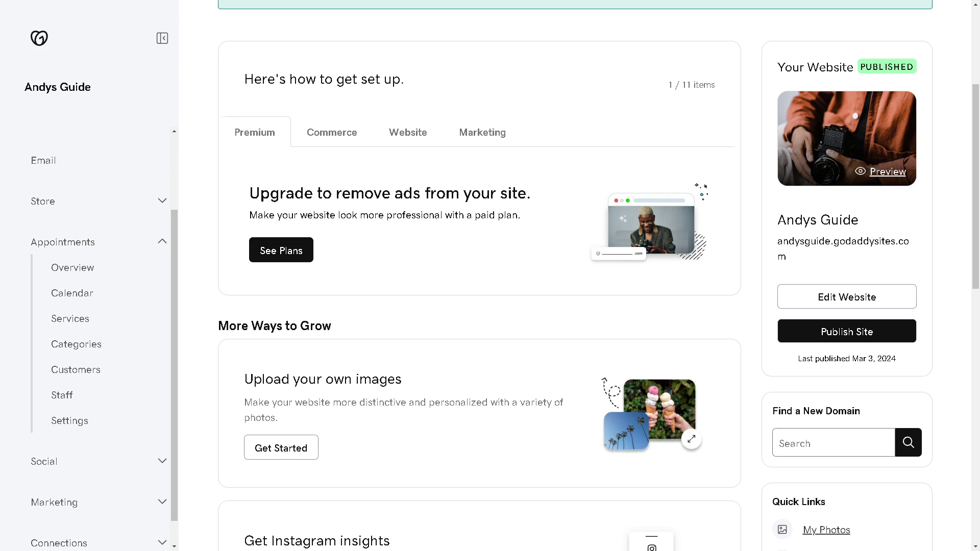
left_click(72, 270)
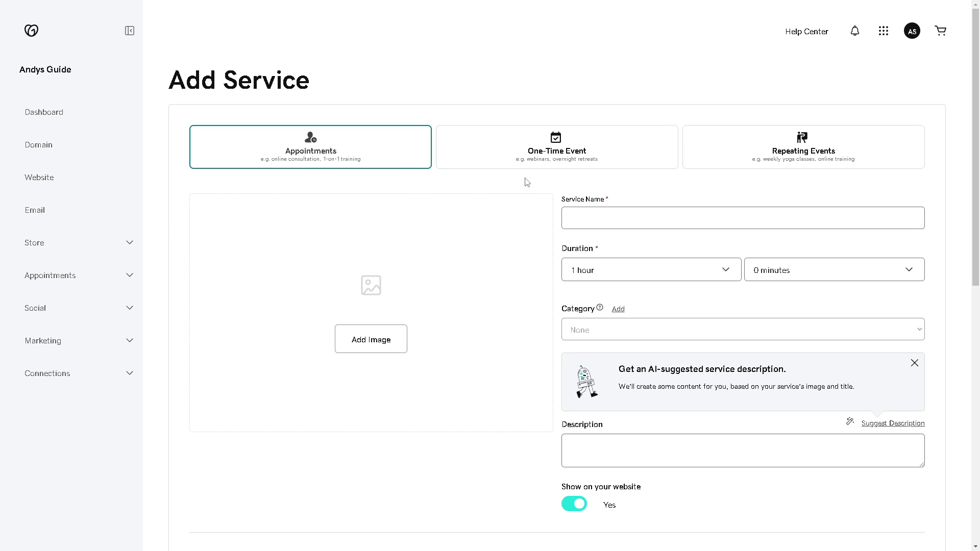
left_click(642, 163)
left_click(765, 156)
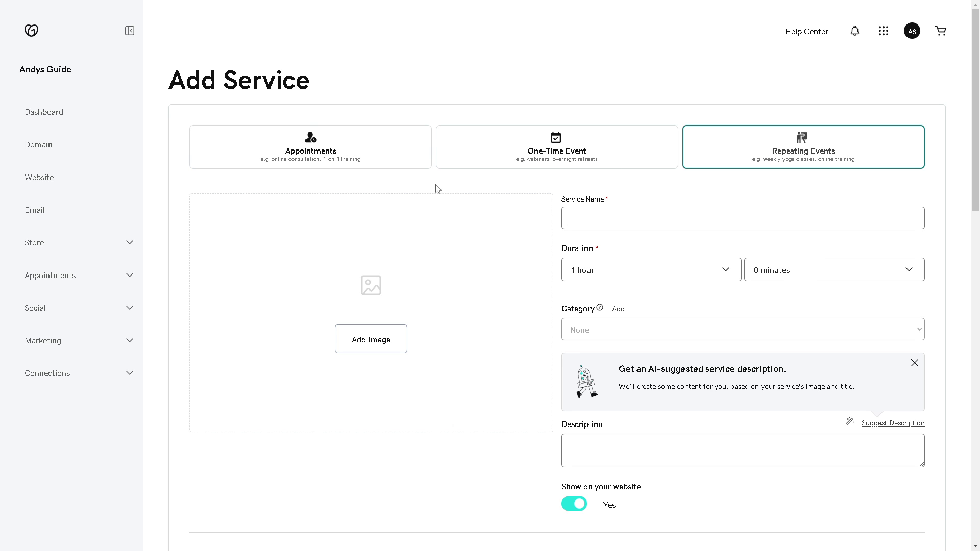
left_click(310, 145)
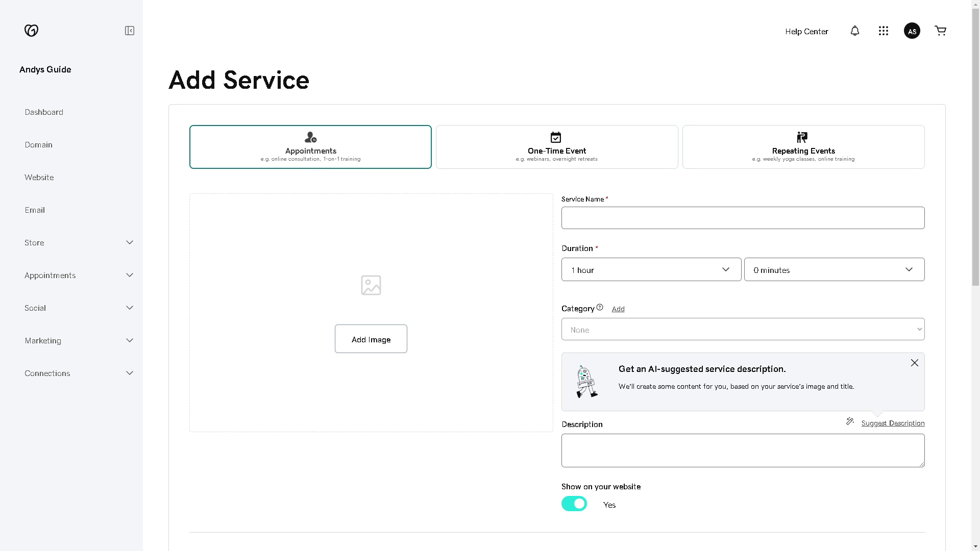
Paste the 'How To Add And Use Appointments On Godaddy Website' title and set duration hours to 0.
left_click(582, 220)
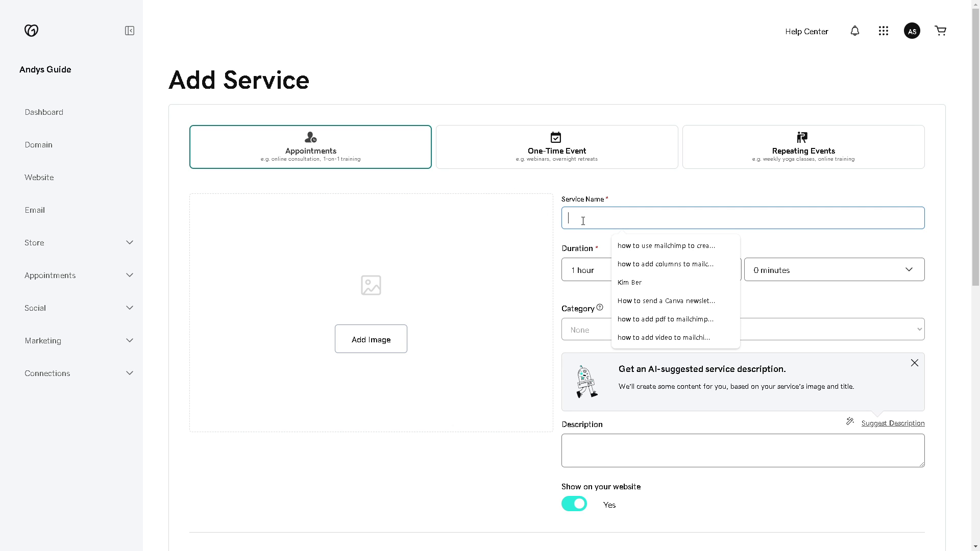
type("How To Add And Use Appointments On Godaddy Website")
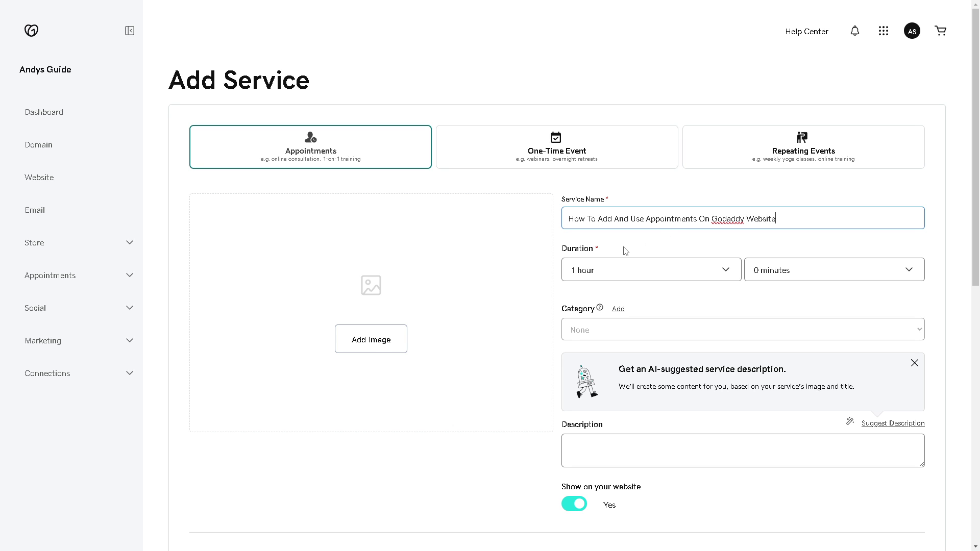
left_click(730, 278)
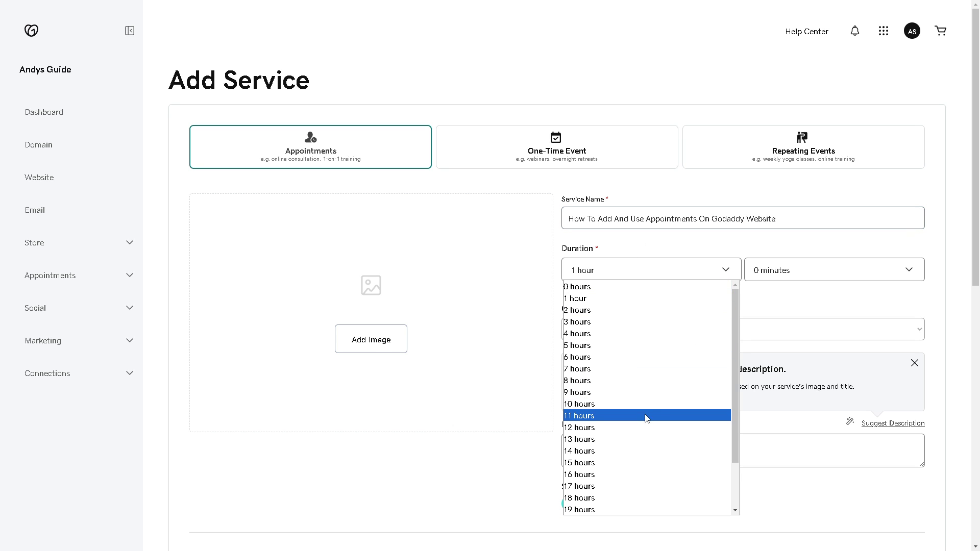
left_click(609, 300)
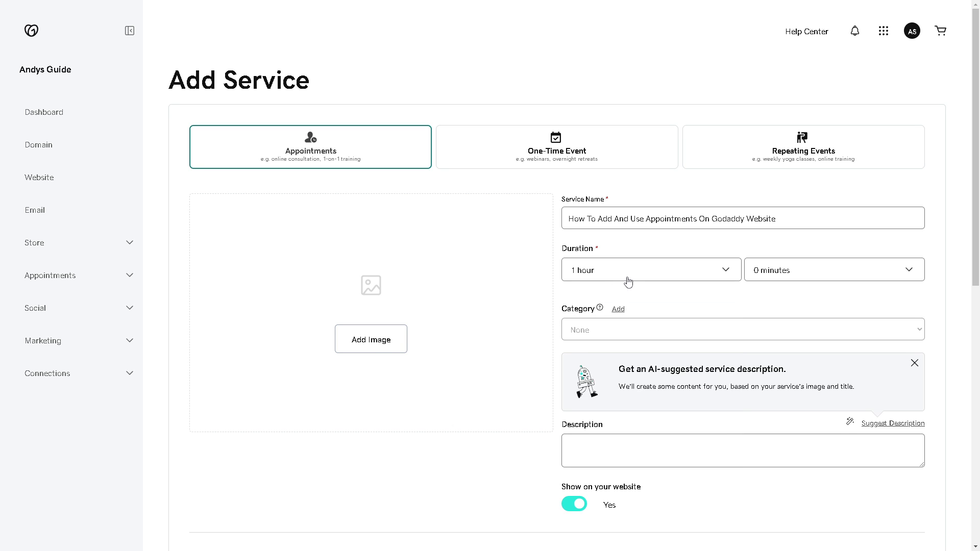
left_click(630, 282)
left_click(612, 287)
Add and save a new 'Youtube Tutorial' category for the service, then dismiss the help tip.
left_click(619, 310)
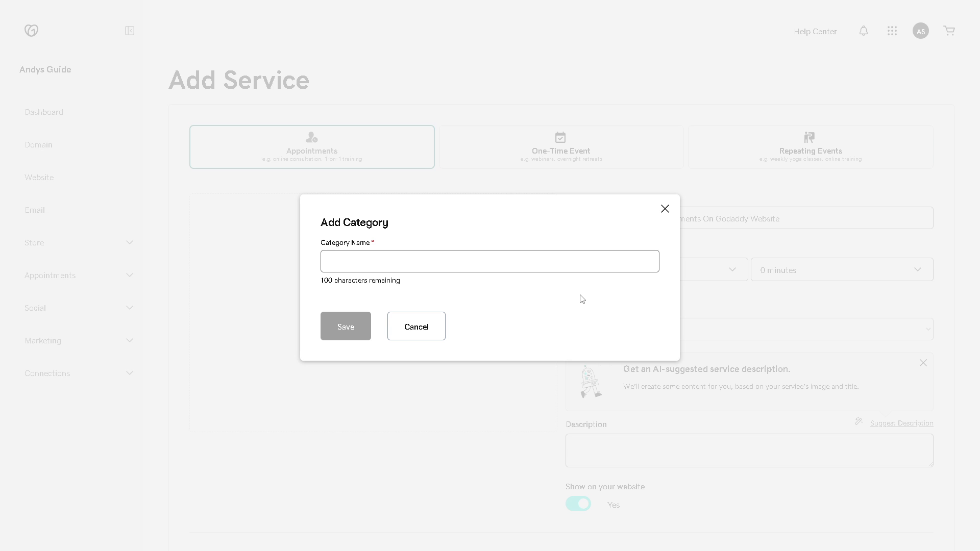
left_click(463, 263)
type("How To Add And Use Appointments On Godaddy Website")
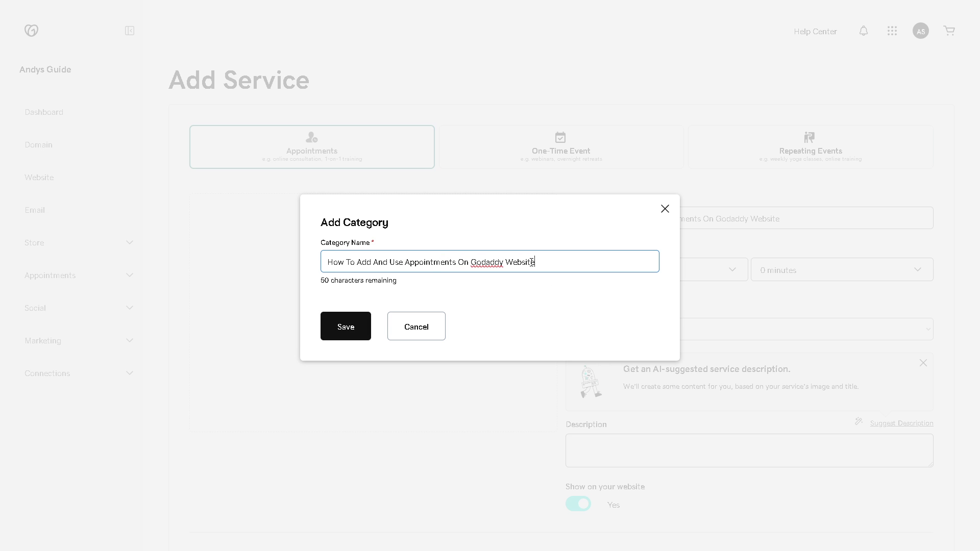
left_click_drag(539, 264, 306, 269)
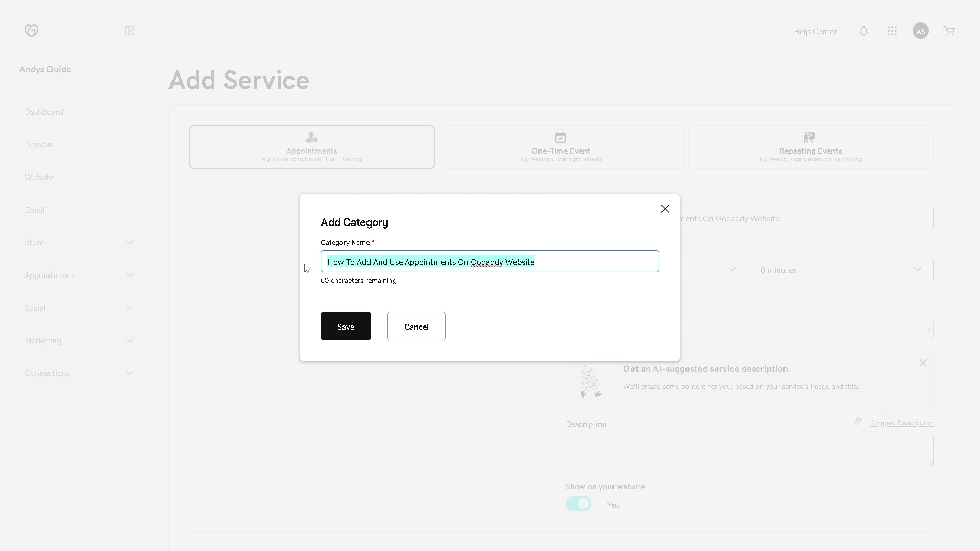
type("Y")
key("BackSpace")
type("Youtube ")
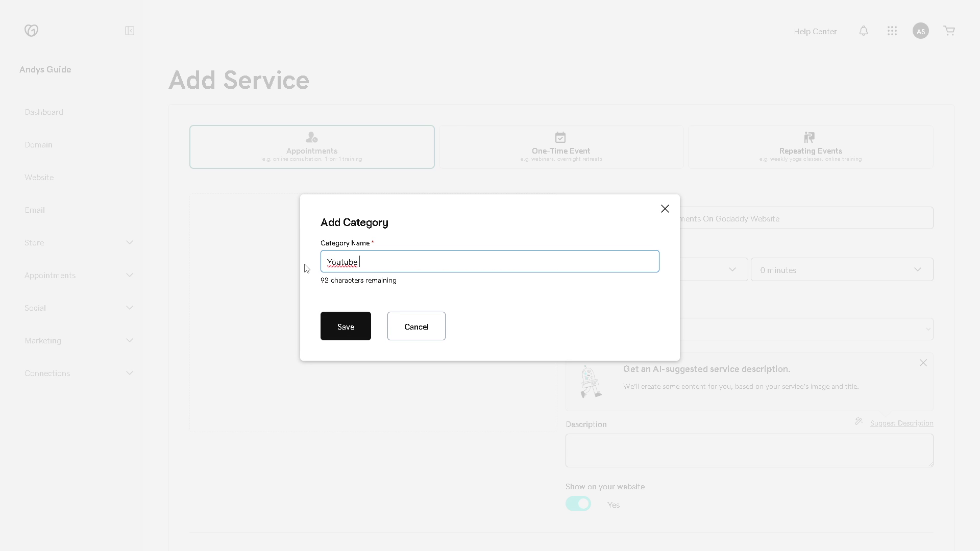
type("TUtor")
key("BackSpace")
key("BackSpace")
key("BackSpace")
key("BackSpace")
type("utorial")
key("Tab")
key("Return")
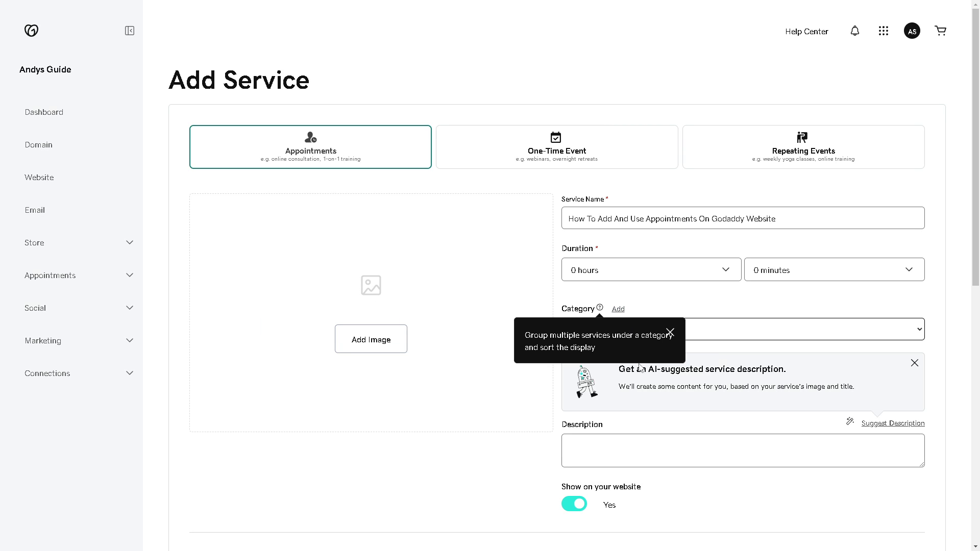
left_click(670, 332)
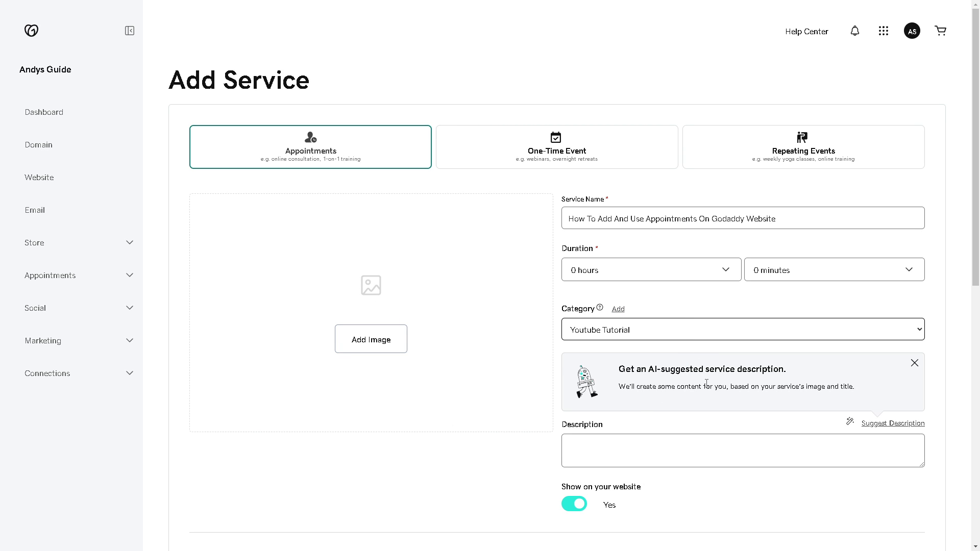
Generate a Neutral-tone, 25-word AI description and insert it into the Description field.
left_click(893, 424)
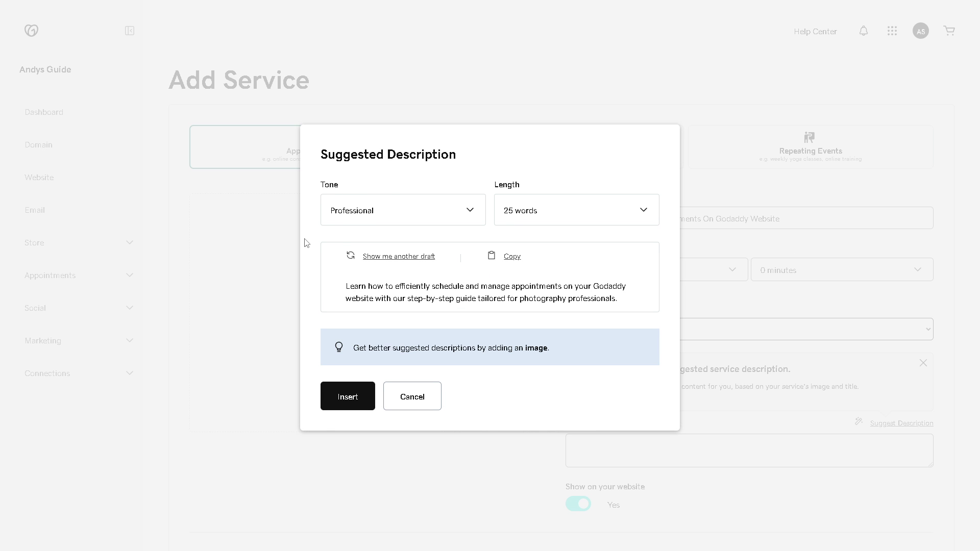
left_click(472, 212)
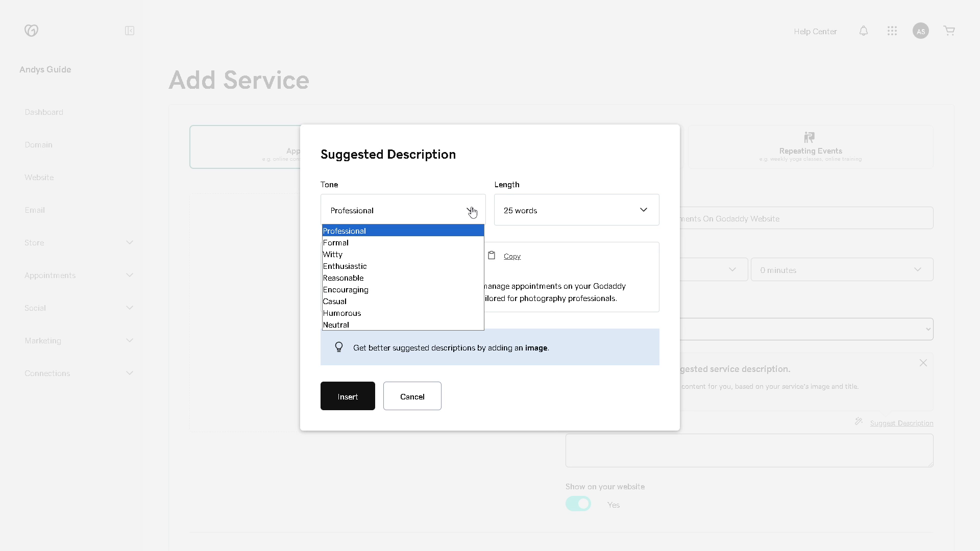
left_click(379, 325)
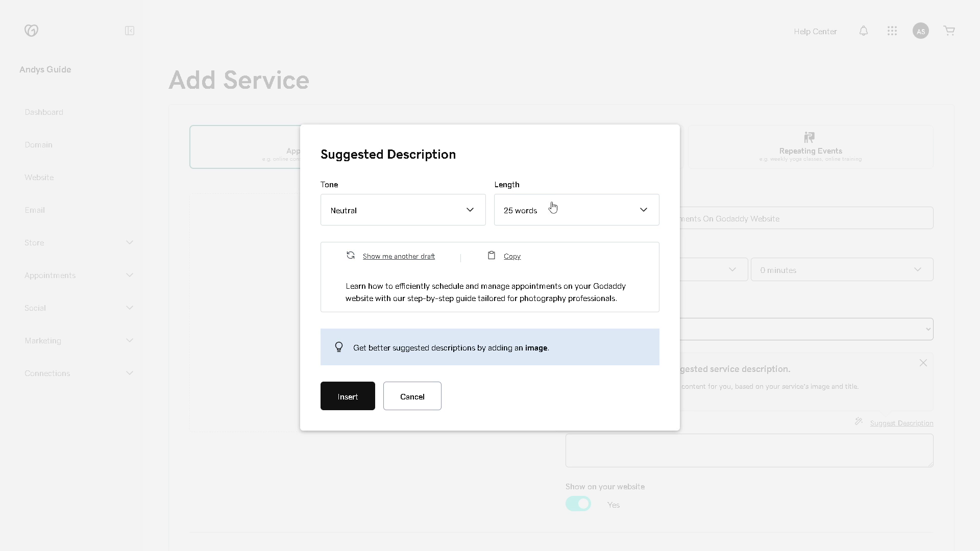
left_click(598, 219)
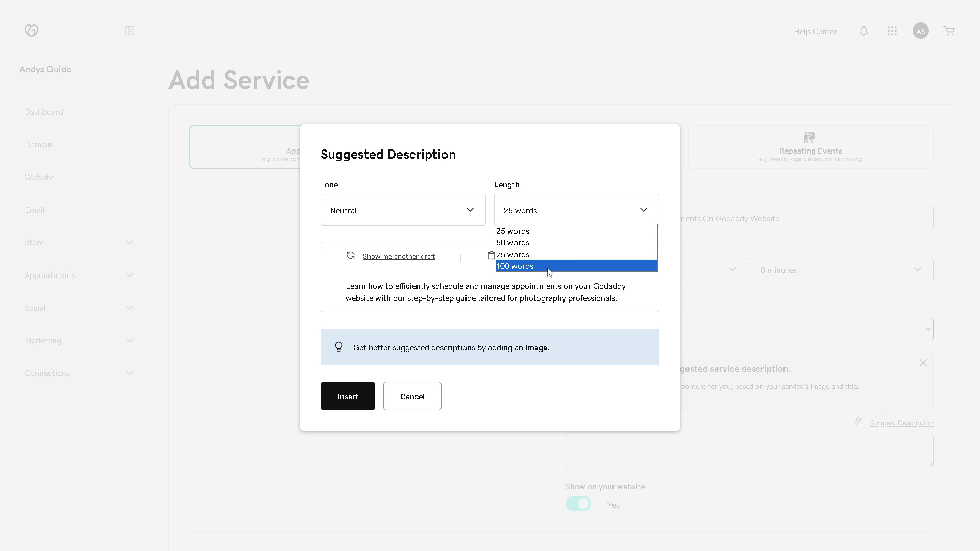
left_click(350, 326)
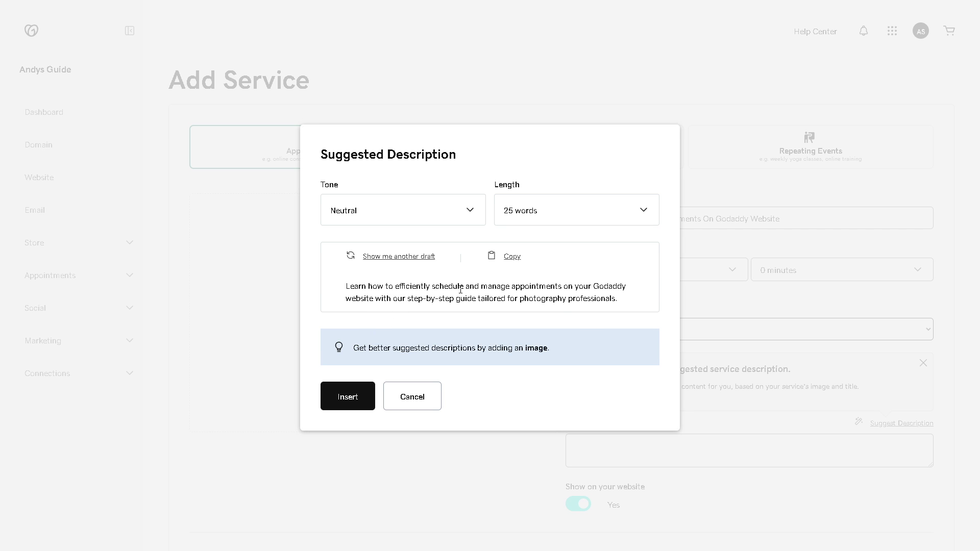
left_click(359, 404)
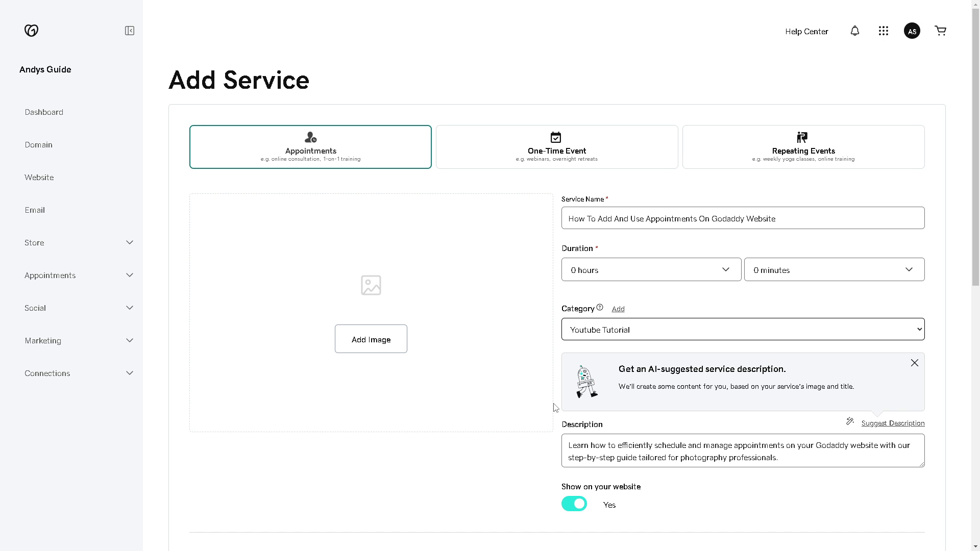
Toggle the show-on-website switch off and back on, keeping the service visible.
scroll(555, 407, "down", 1)
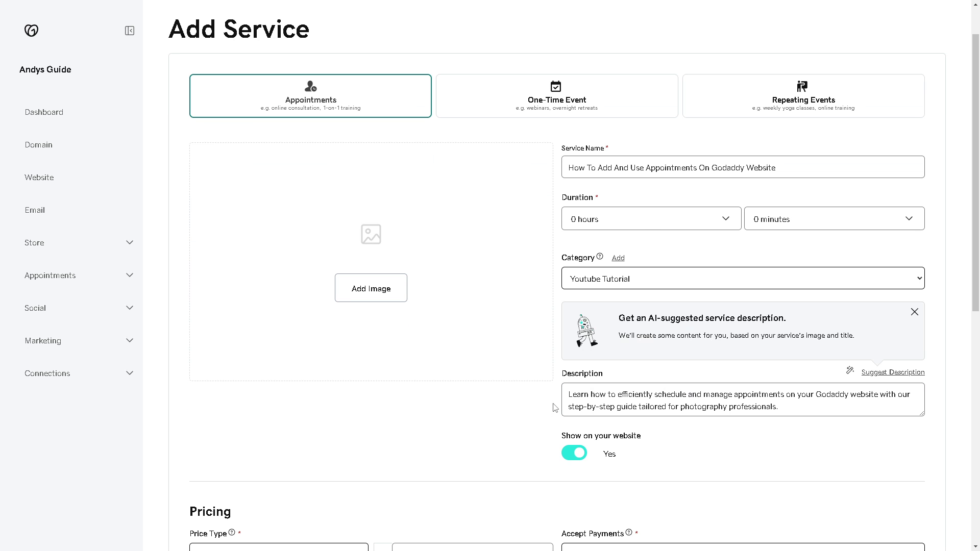
left_click(573, 458)
left_click(573, 458)
scroll(357, 414, "down", 2)
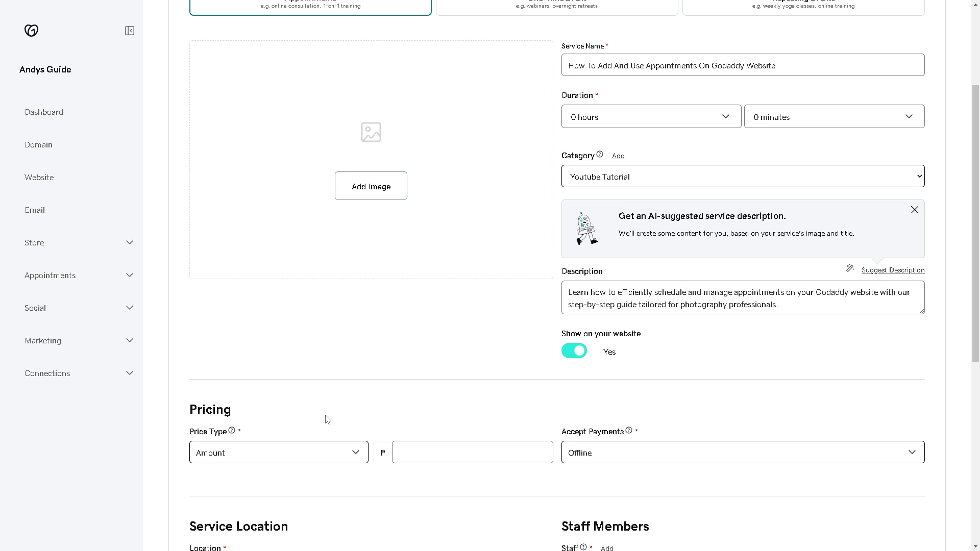
Try Amount and a custom 'TBDC' price label, then set the price type to Free.
left_click(357, 454)
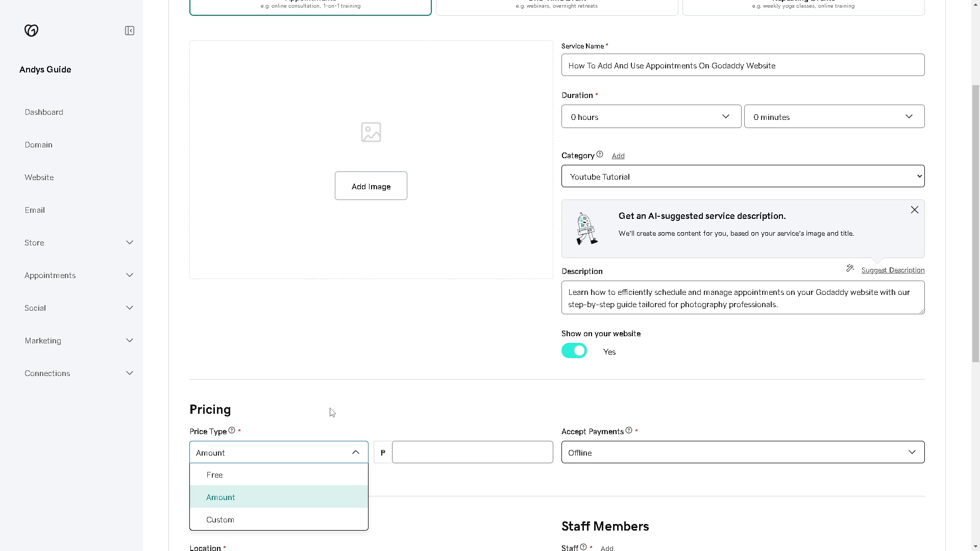
left_click(274, 476)
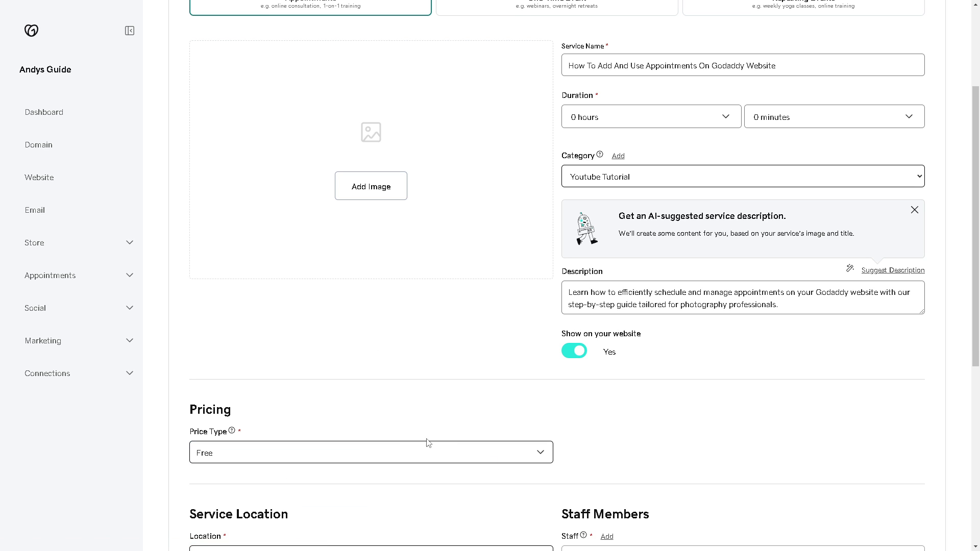
left_click(381, 460)
left_click(242, 503)
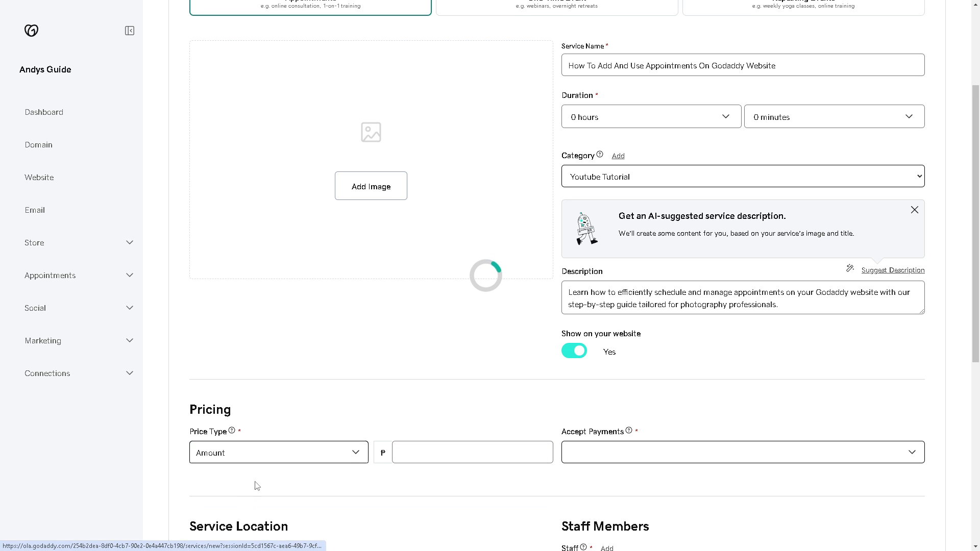
left_click(355, 454)
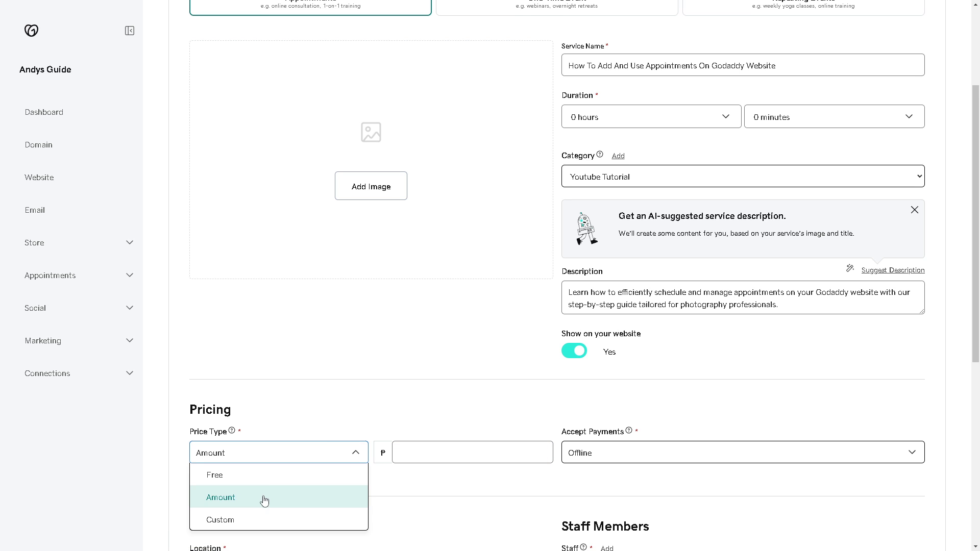
left_click(252, 524)
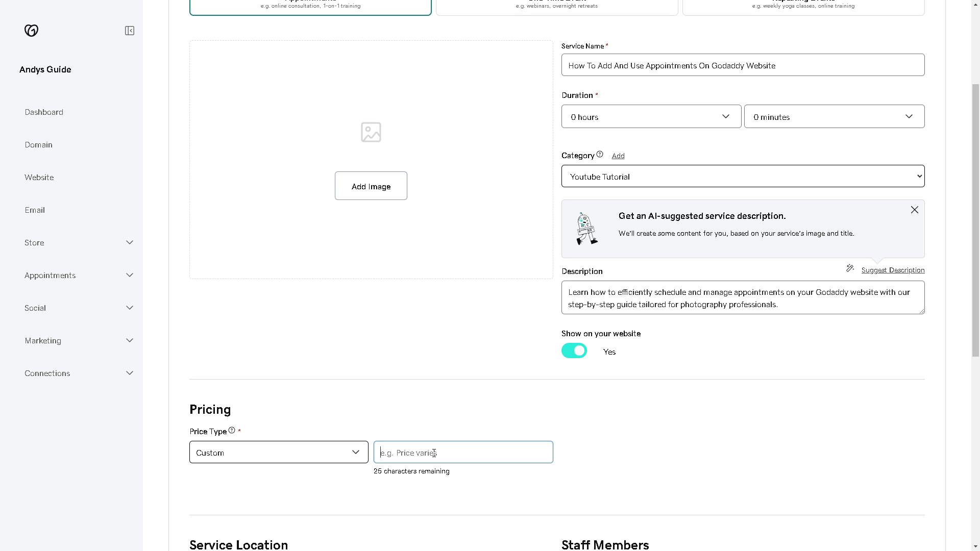
type("As needed")
key("ctrl+a")
type("TBD")
type("C")
left_click(274, 453)
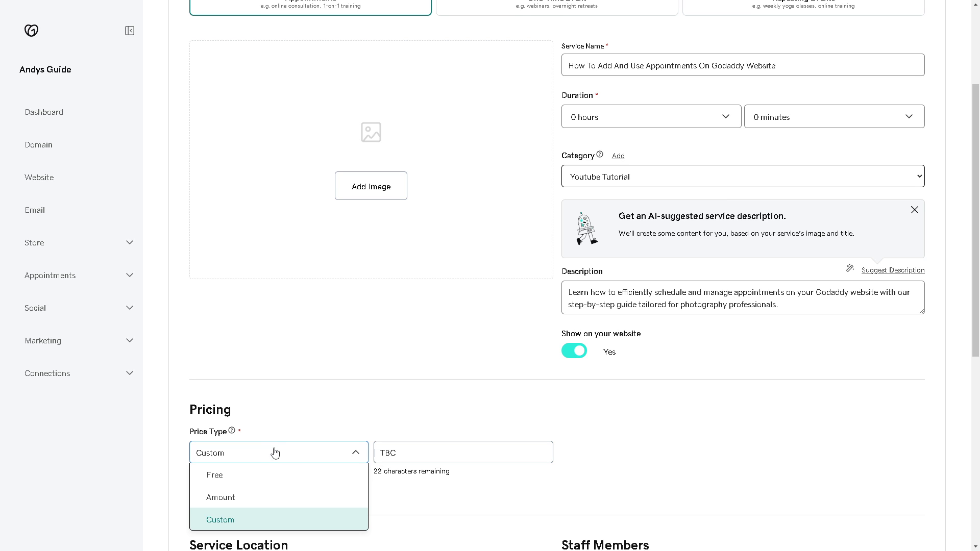
left_click(245, 476)
Set location to Online/Virtual and use your own meeting URL instead of connecting Zoom.
scroll(374, 414, "down", 1)
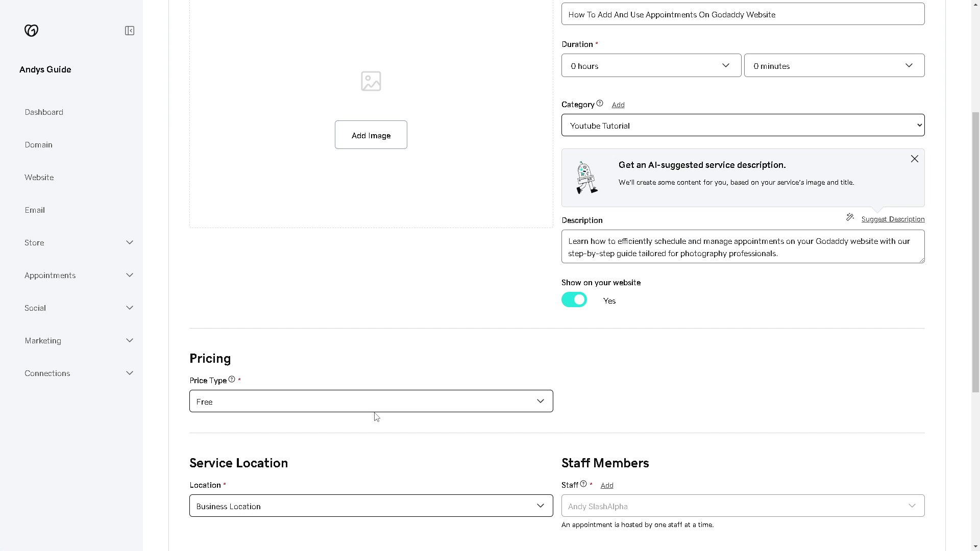
left_click(479, 512)
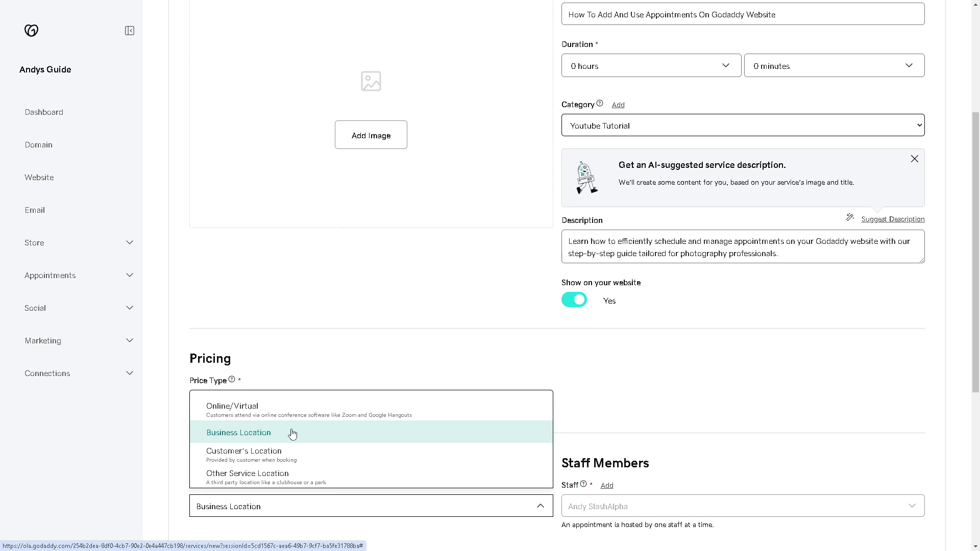
left_click(317, 407)
scroll(494, 414, "down", 2)
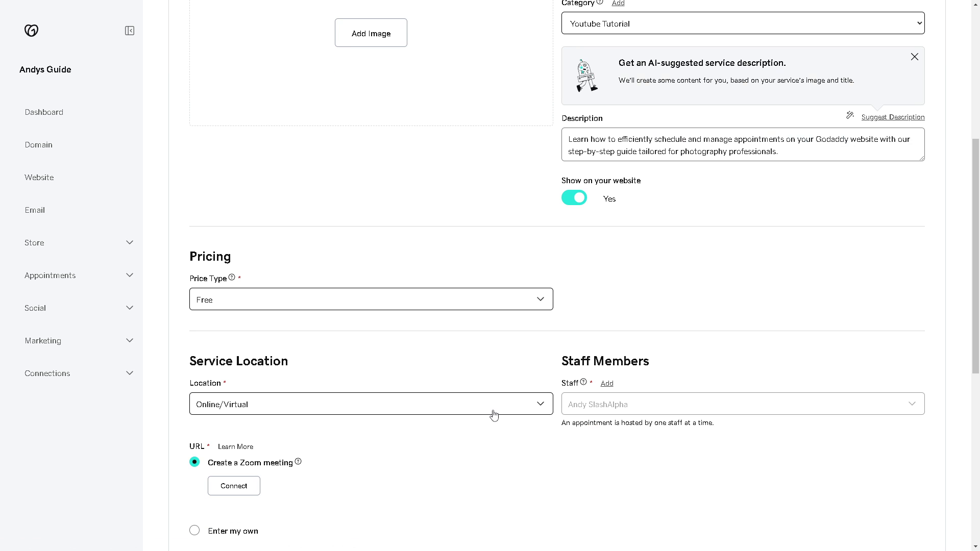
scroll(470, 408, "down", 3)
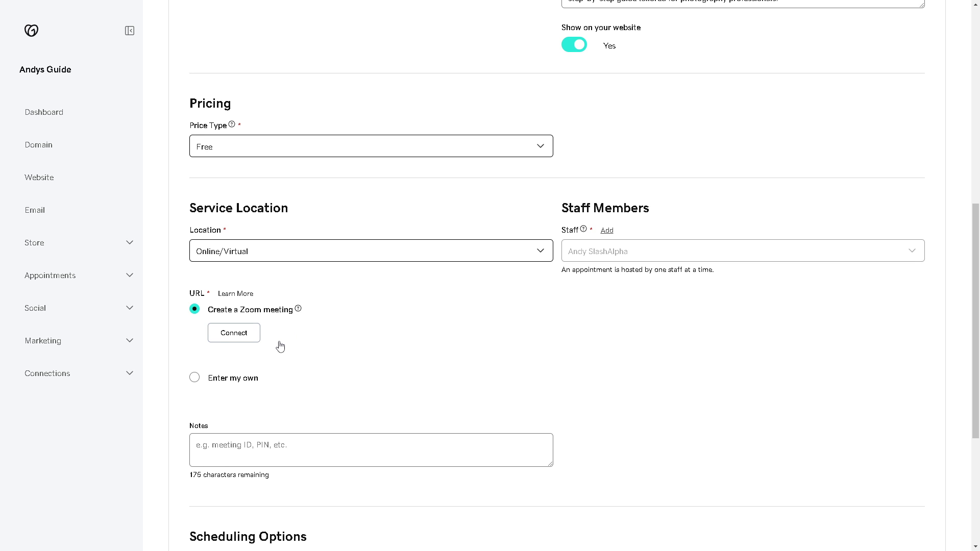
left_click(248, 335)
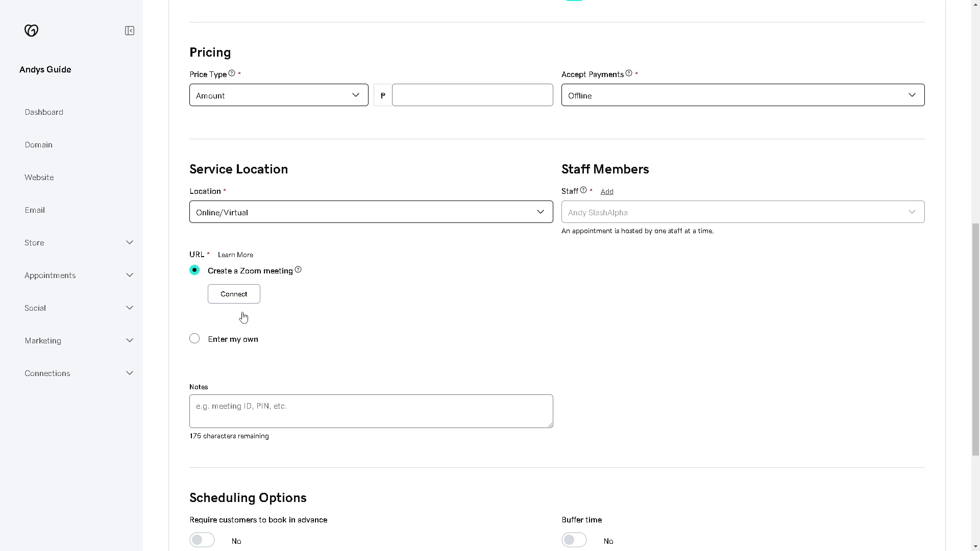
left_click(195, 339)
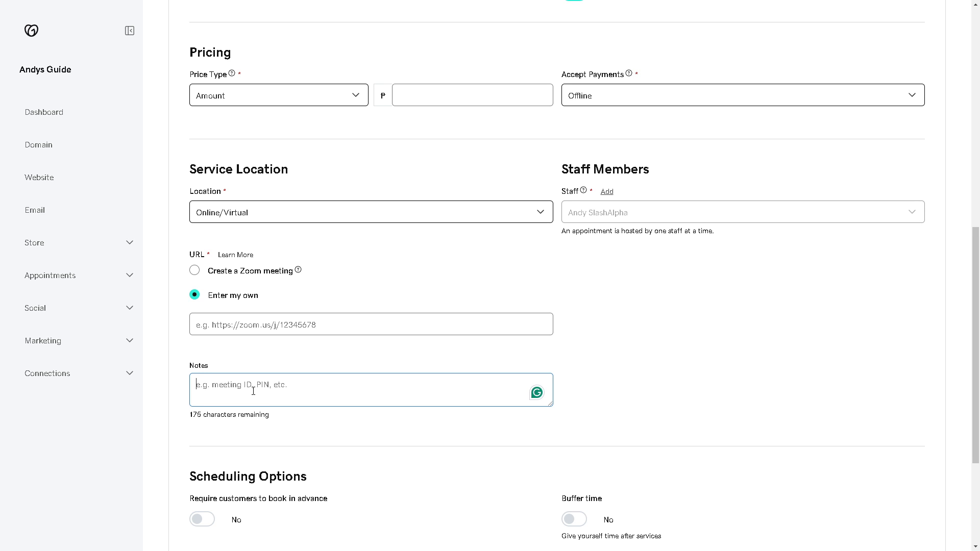
Require customers to book in advance, with 0 days and 1 hour notice.
scroll(253, 391, "down", 3)
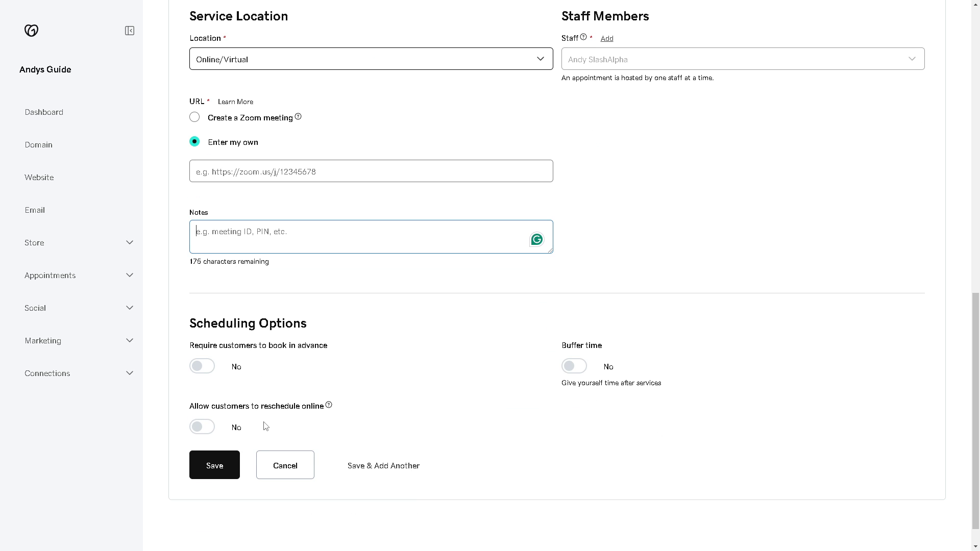
left_click(211, 369)
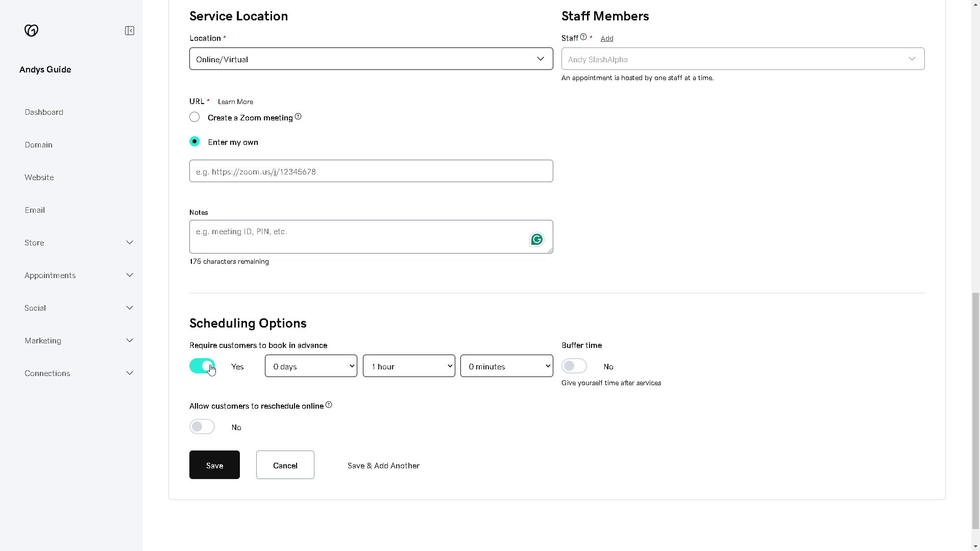
left_click(352, 371)
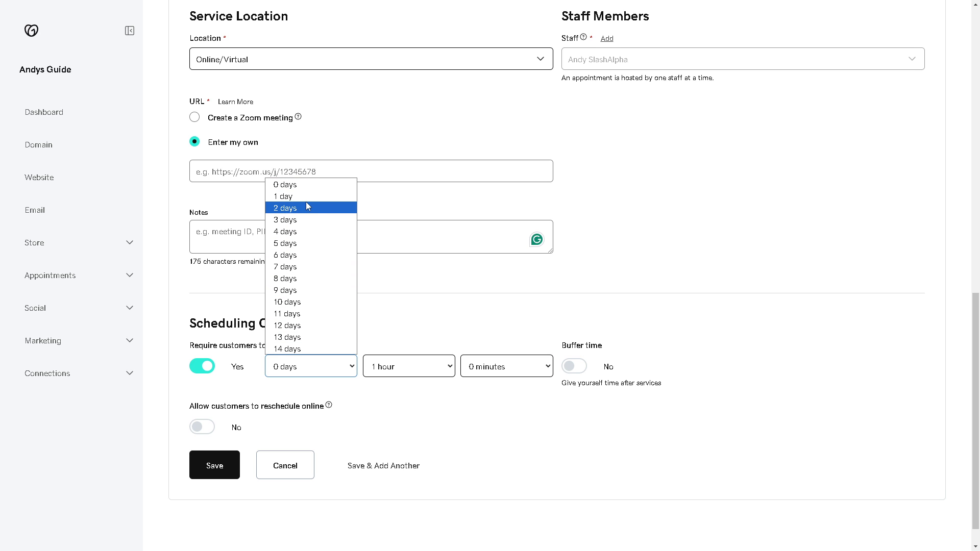
left_click(447, 370)
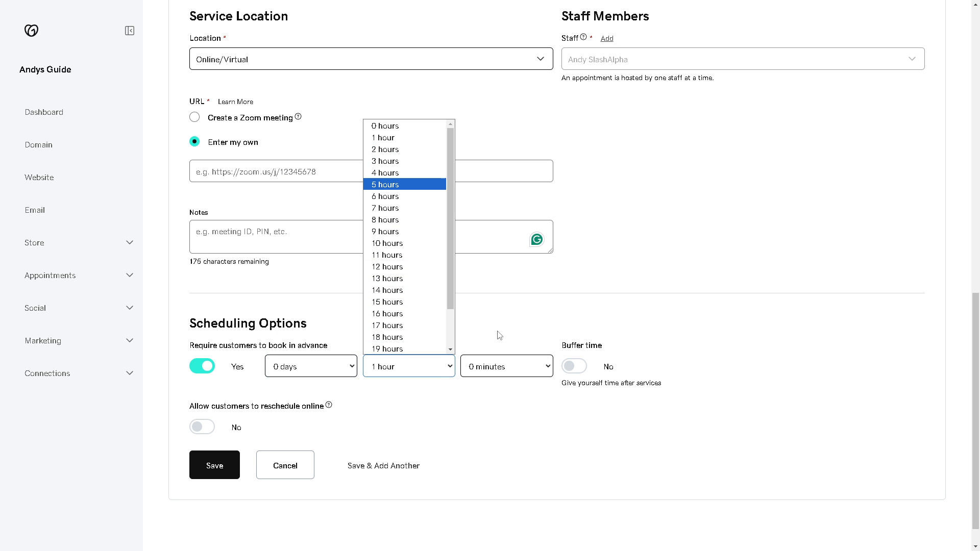
left_click(530, 424)
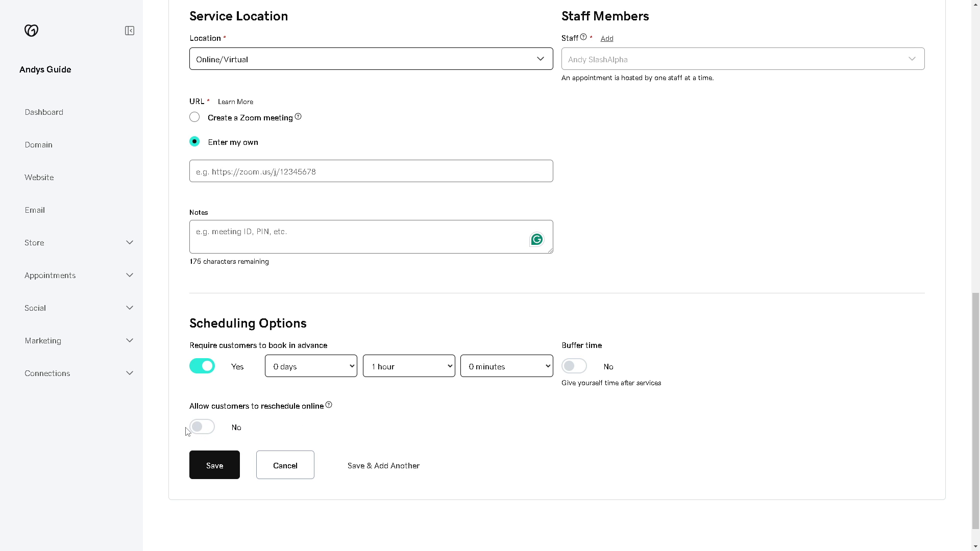
Allow online rescheduling and save the service with Save & Add Another.
left_click(214, 433)
scroll(306, 462, "down", 1)
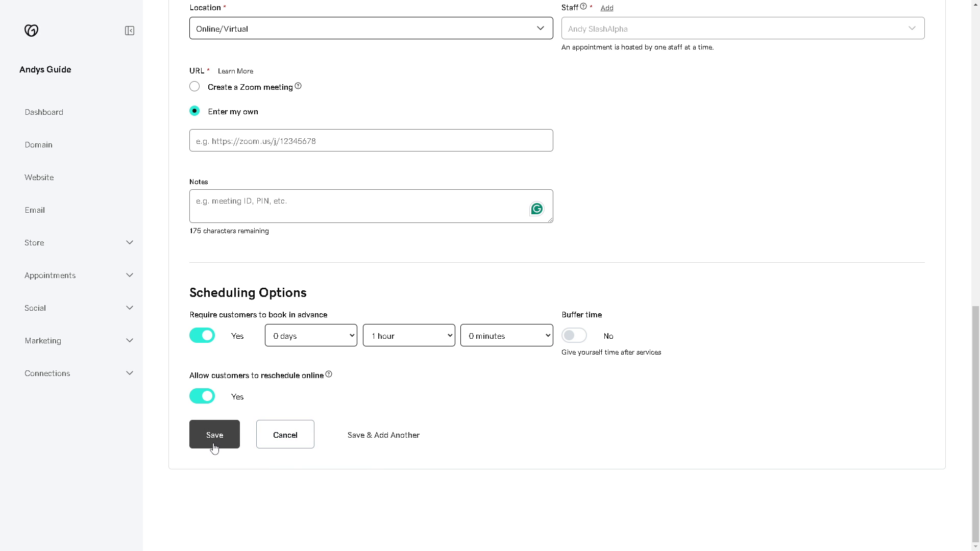
left_click(393, 442)
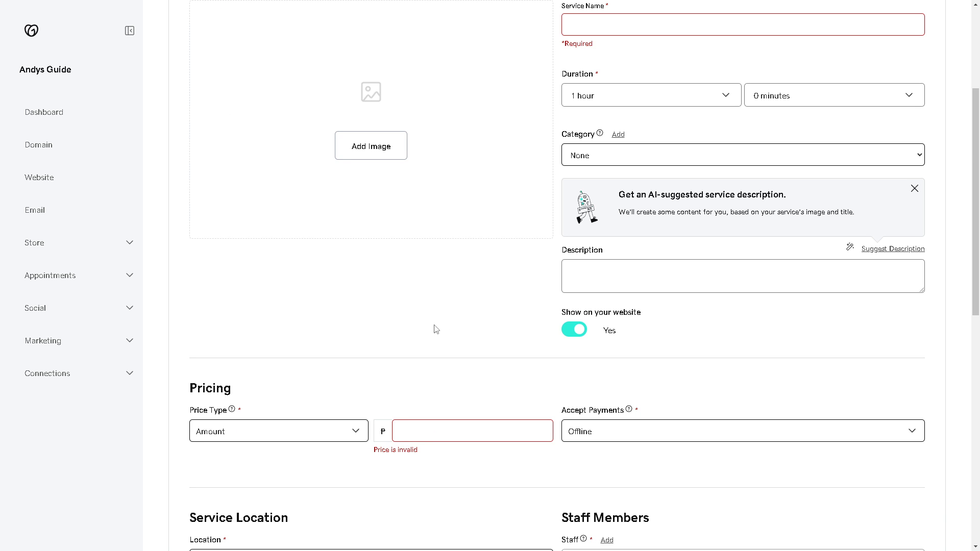
Upload the appointments thumbnail file from the computer through Add Image.
scroll(436, 321, "up", 4)
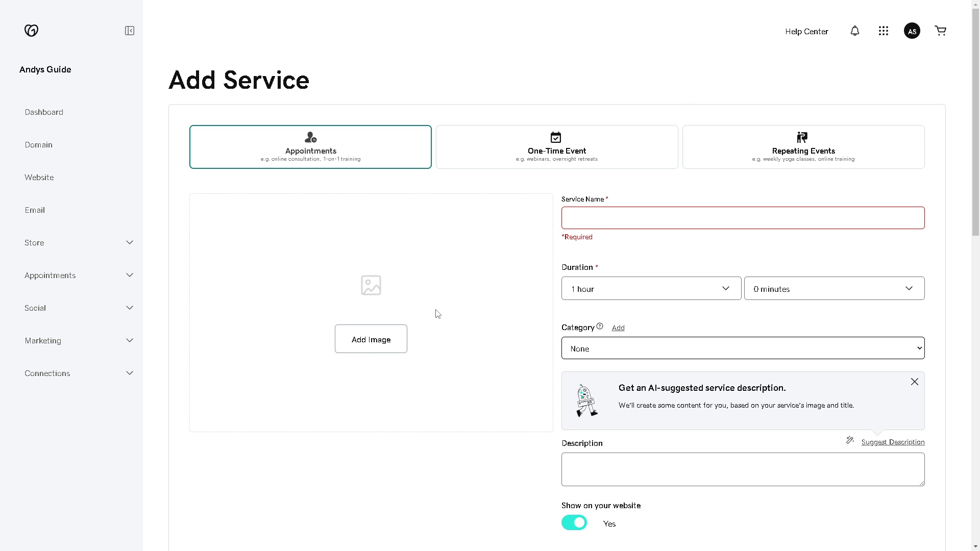
scroll(429, 312, "down", 1)
scroll(427, 309, "down", 1)
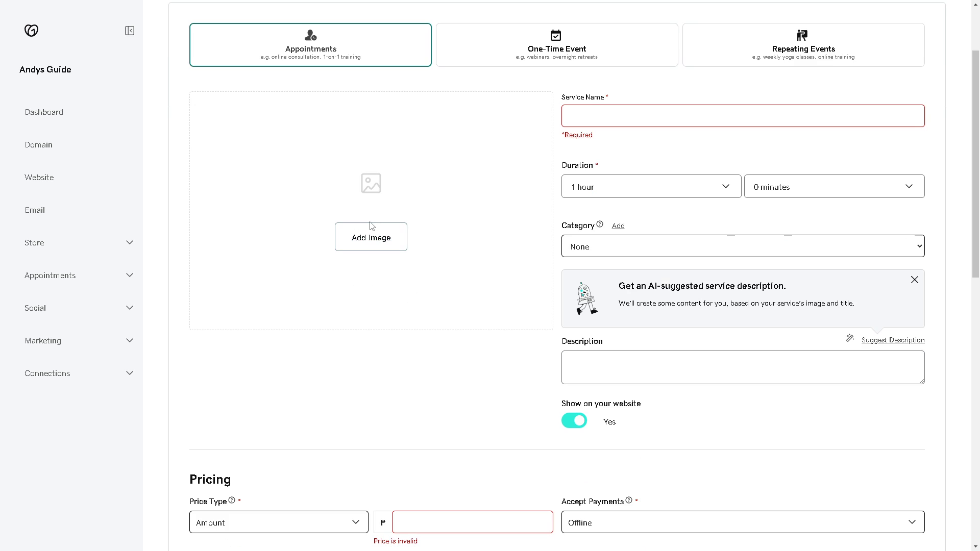
left_click(394, 243)
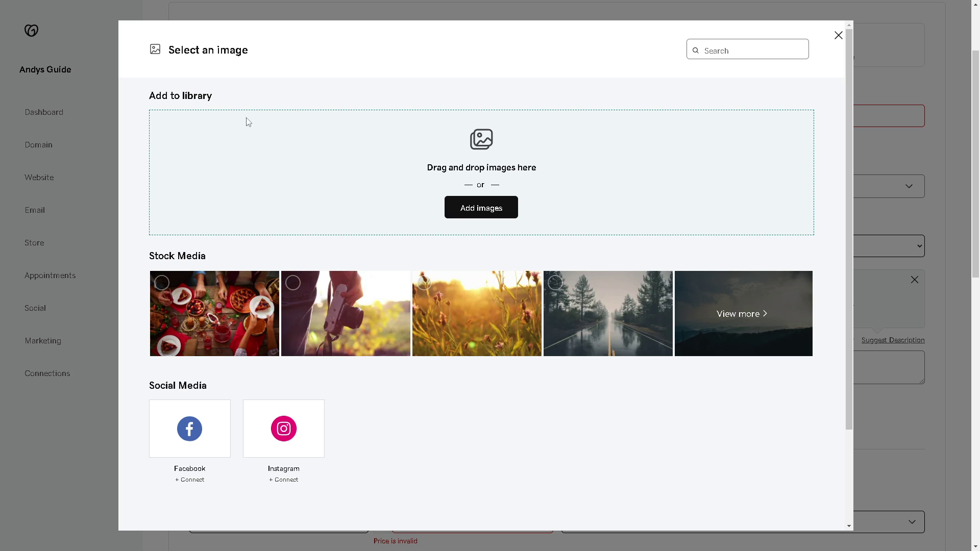
left_click(452, 207)
left_click(68, 94)
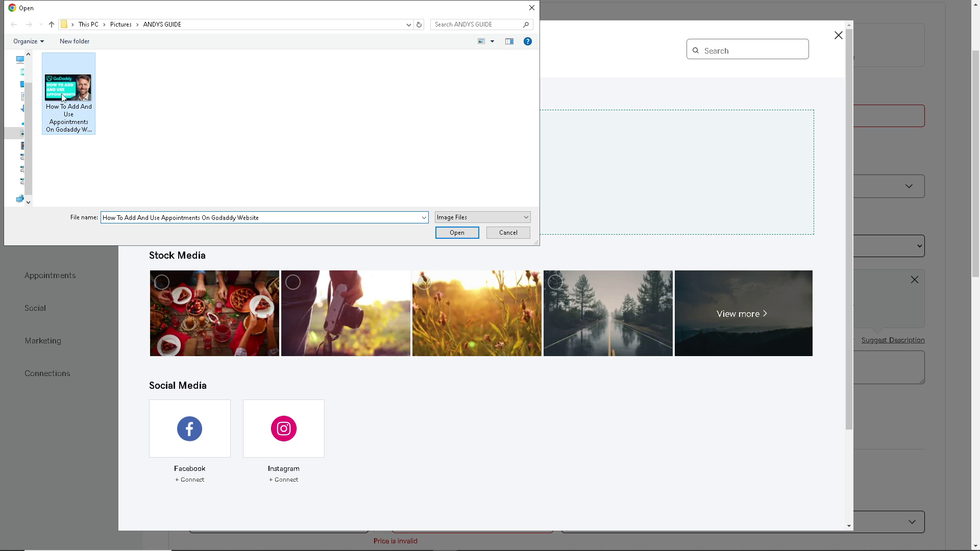
left_click(457, 232)
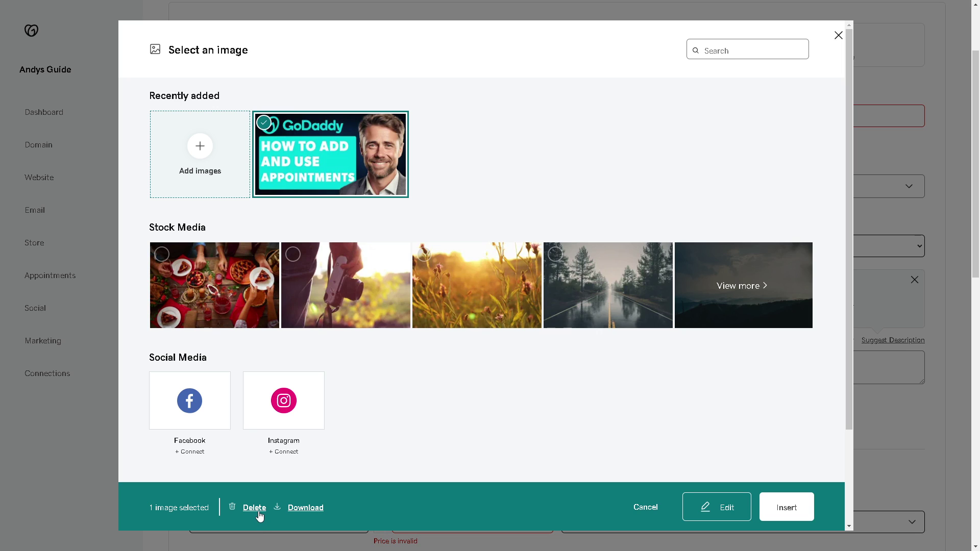
Insert the uploaded 'How To Add And Use Appointments' thumbnail as the service image.
mouse_move(324, 168)
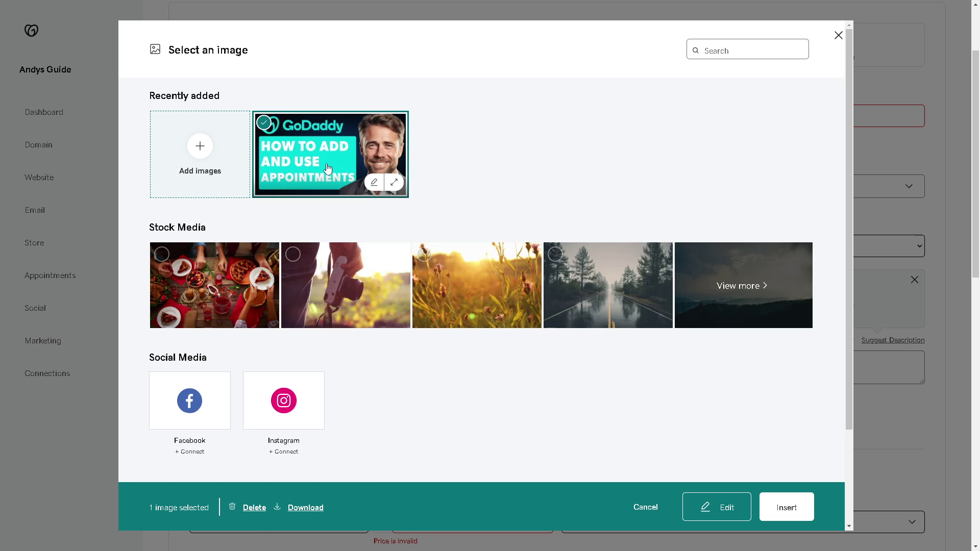
mouse_move(188, 300)
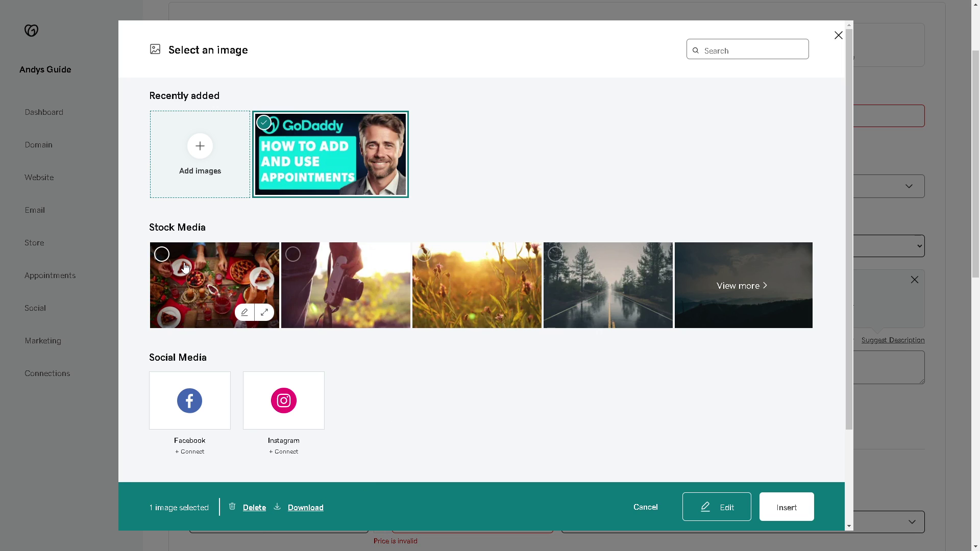
mouse_move(334, 257)
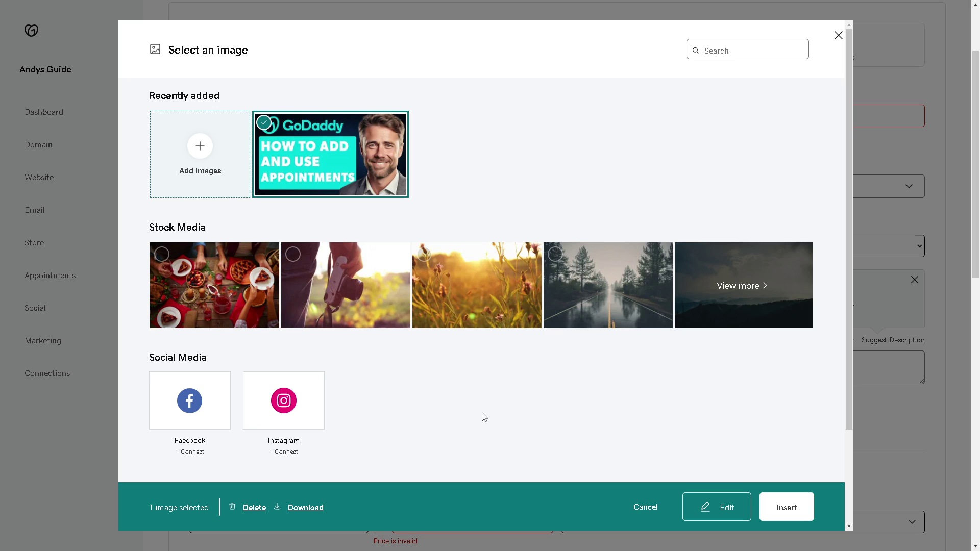
left_click(791, 511)
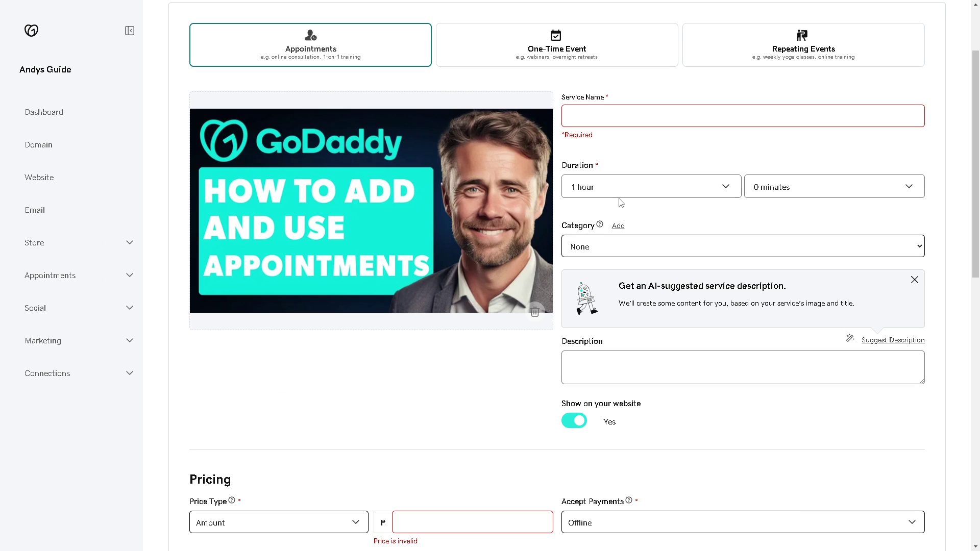
left_click(618, 117)
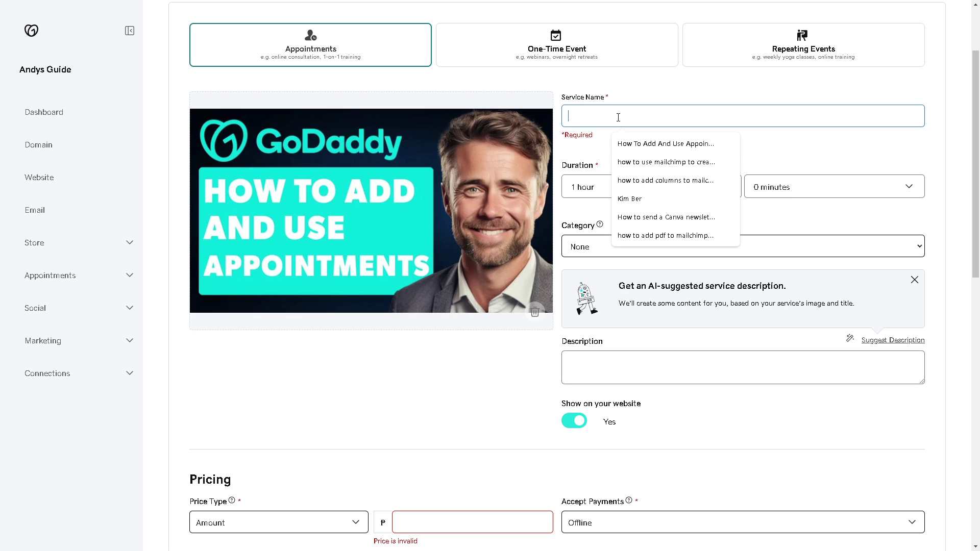
left_click(637, 144)
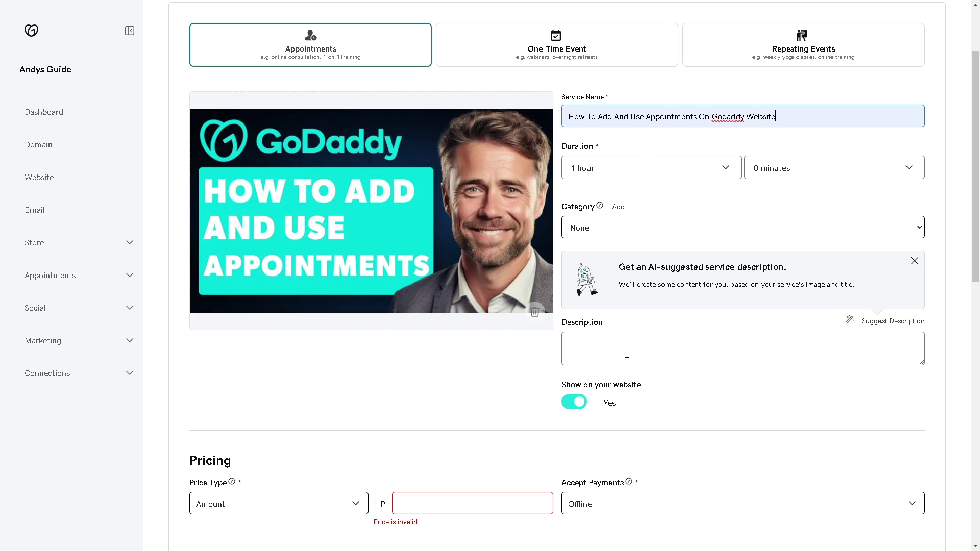
scroll(615, 366, "down", 8)
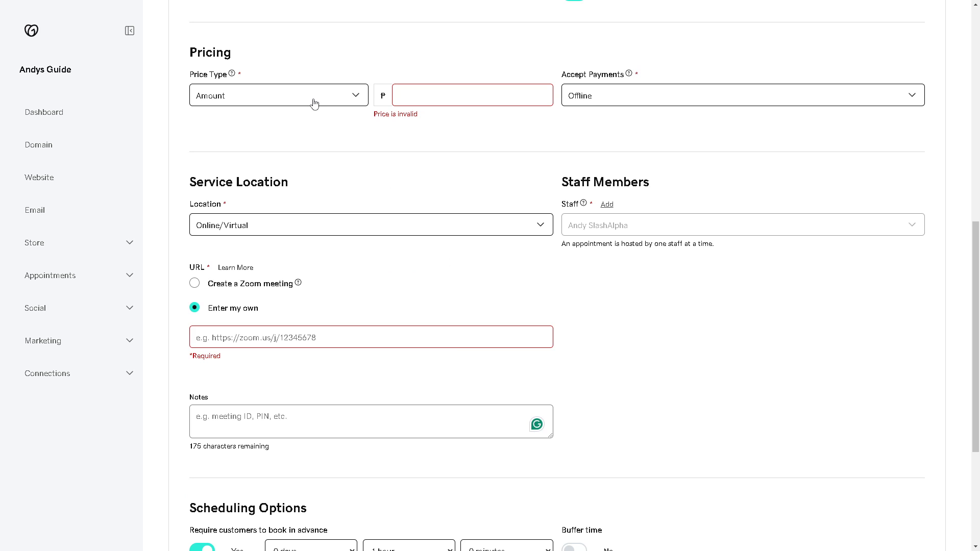
left_click(263, 104)
left_click(236, 119)
scroll(389, 418, "down", 4)
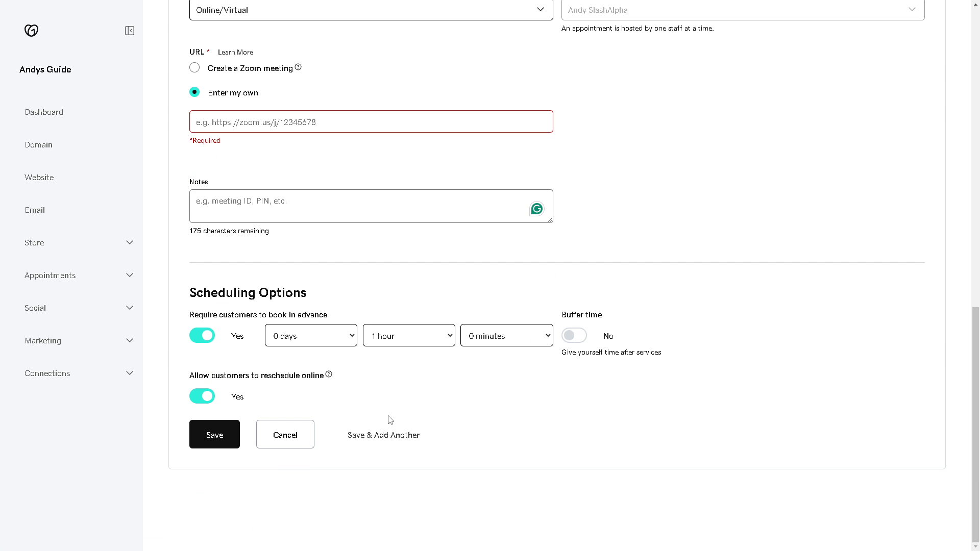
scroll(309, 350, "up", 12)
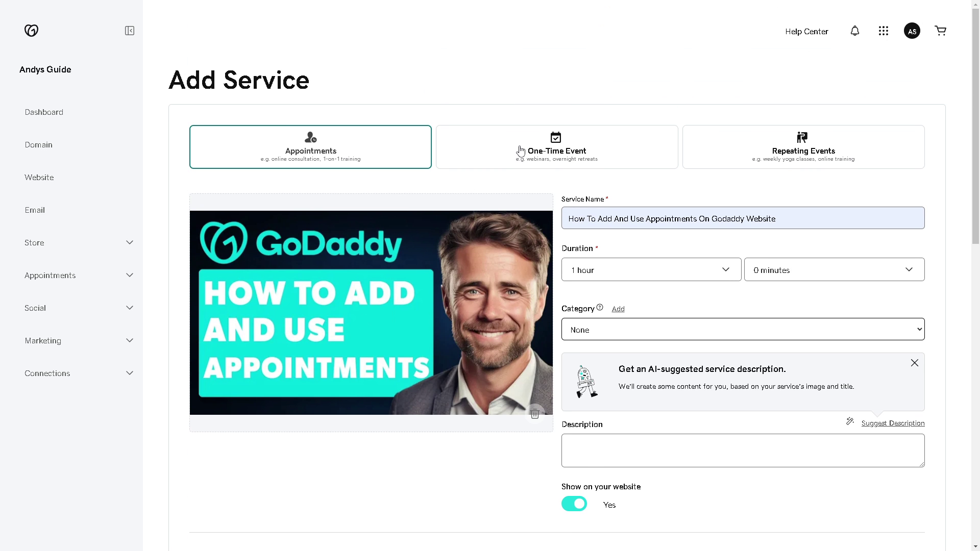
Switch the service type to One-Time Event and review its Pricing, Location, Participants and Schedule sections.
left_click(523, 150)
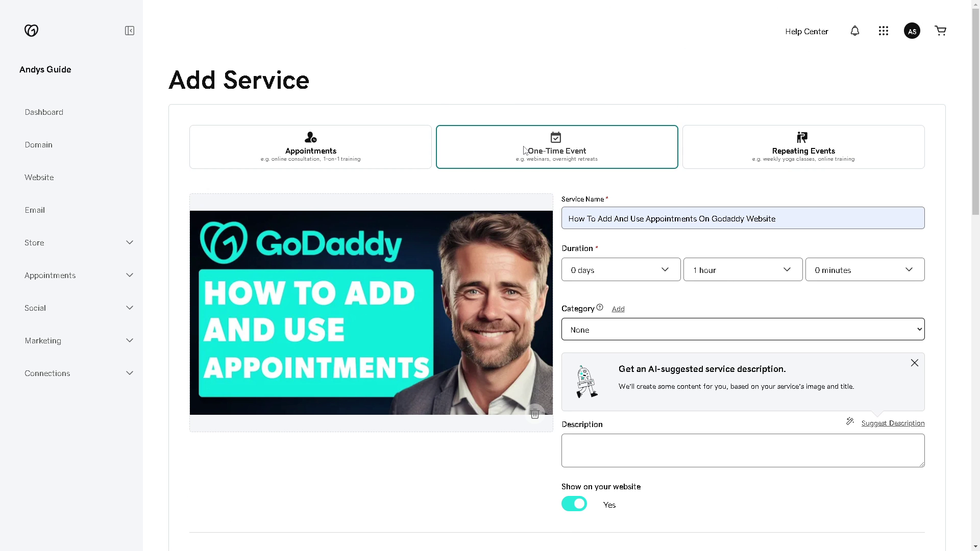
scroll(498, 296, "down", 5)
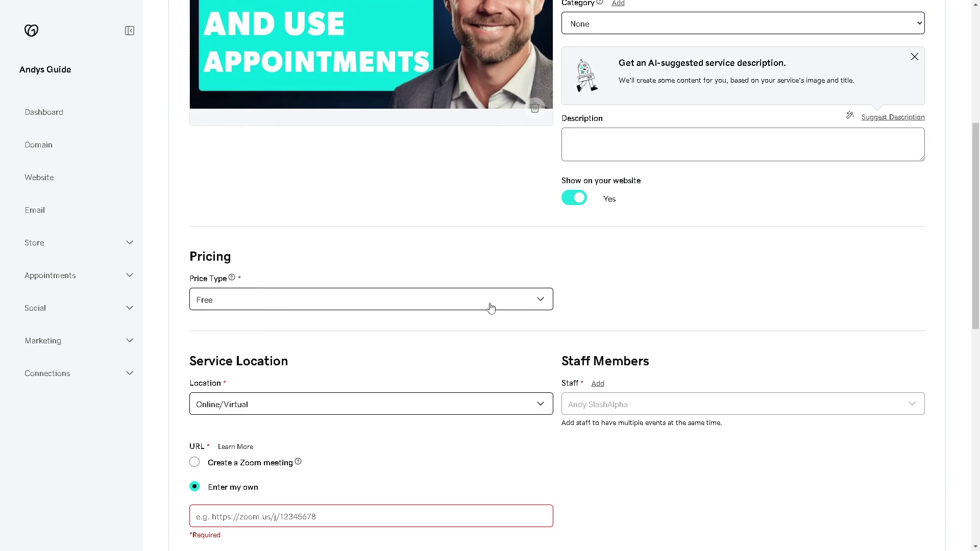
scroll(491, 307, "up", 5)
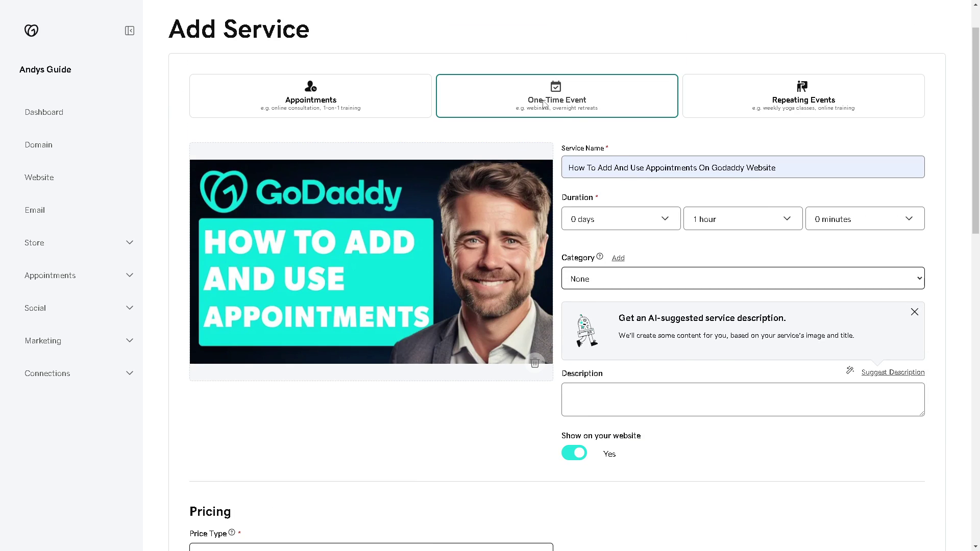
scroll(361, 361, "down", 7)
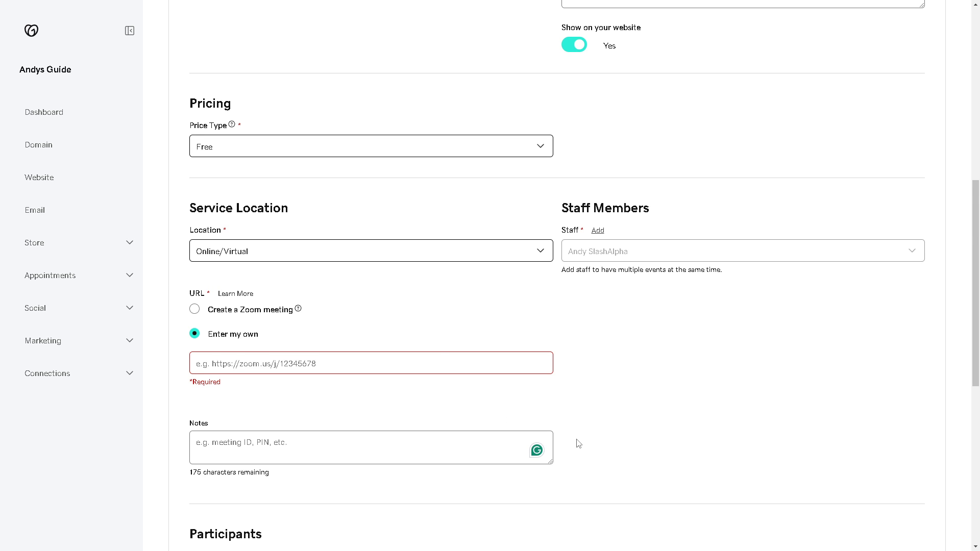
scroll(429, 431, "down", 7)
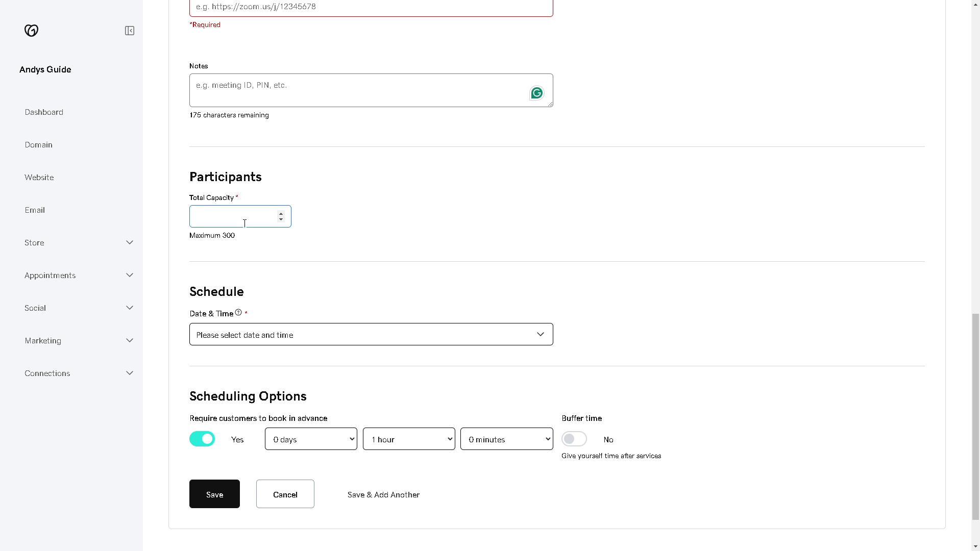
scroll(562, 264, "up", 14)
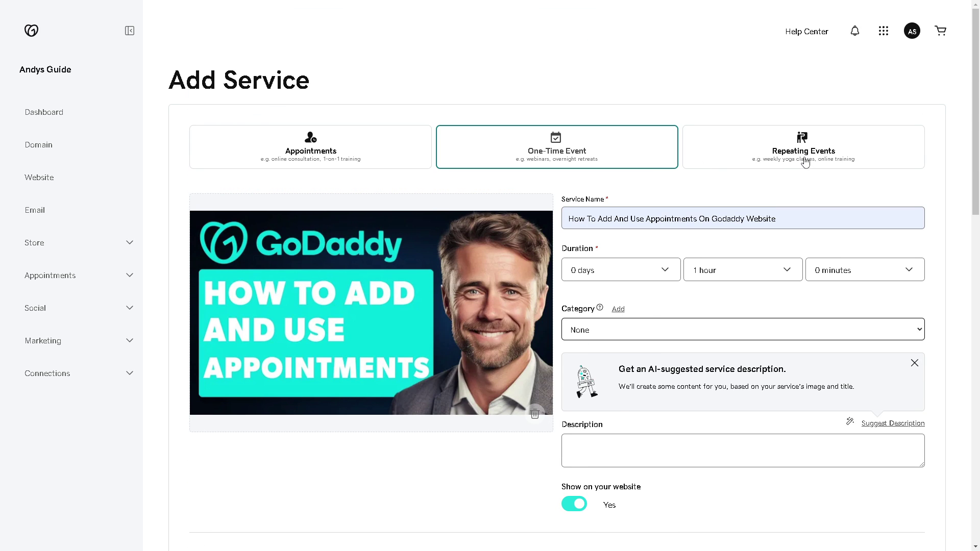
Try Repeating Events, then switch the service type back to Appointments.
left_click(777, 151)
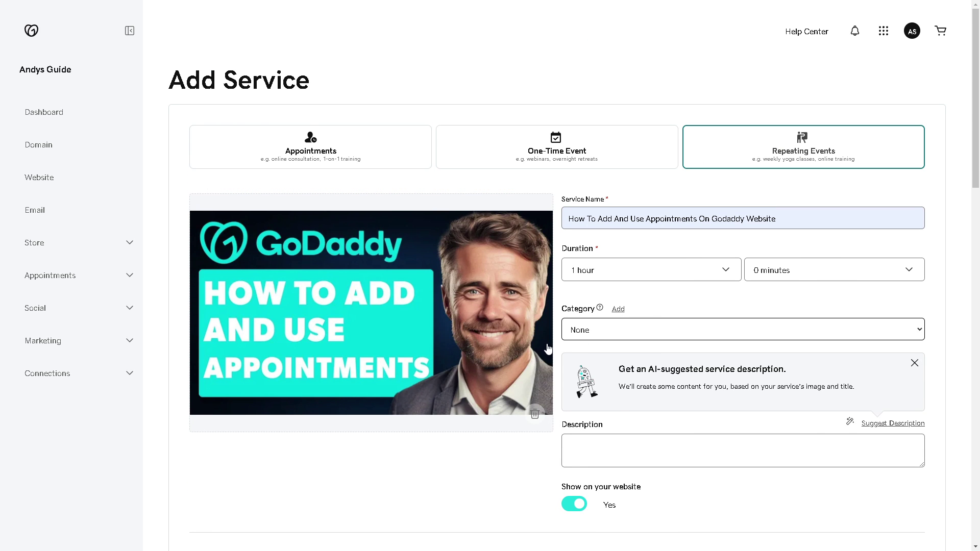
scroll(414, 457, "down", 3)
scroll(414, 457, "down", 18)
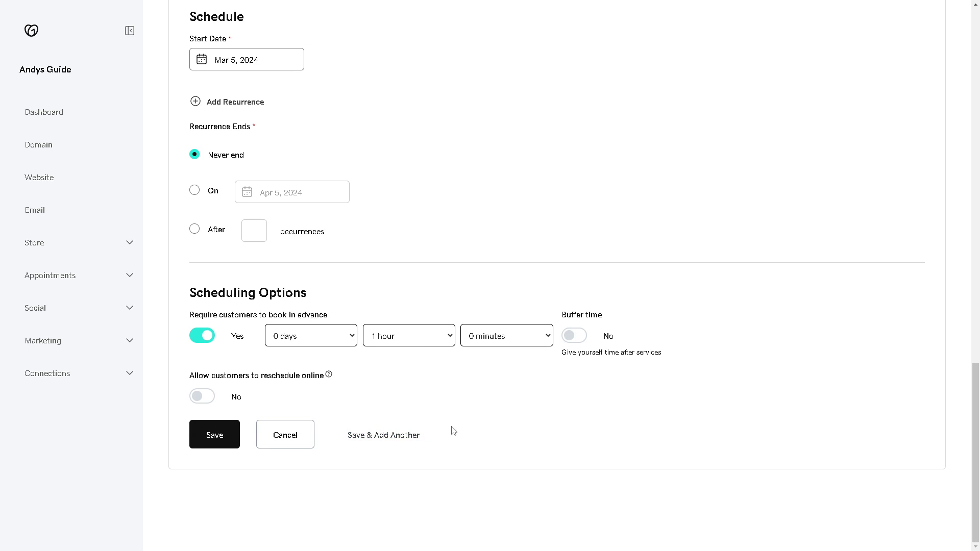
scroll(538, 408, "up", 6)
scroll(541, 405, "up", 15)
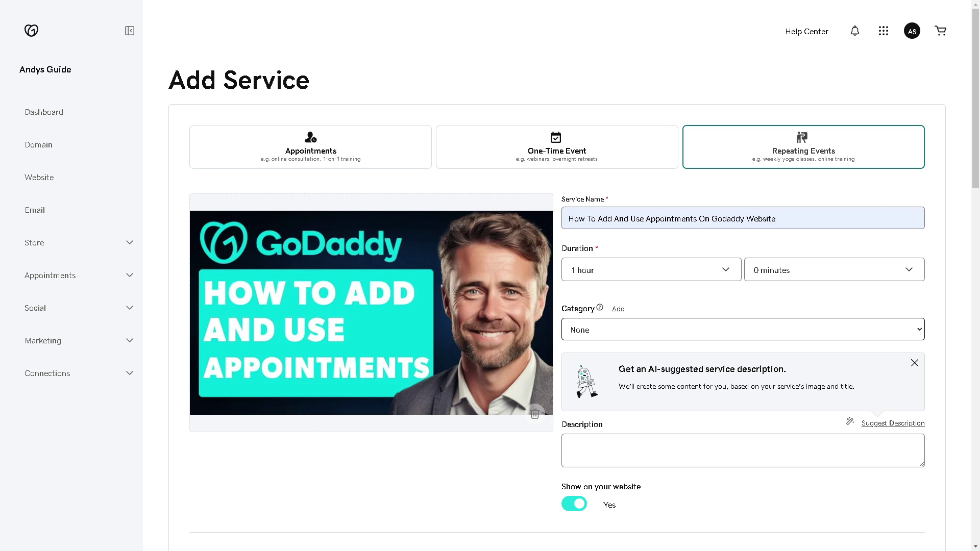
left_click(363, 148)
Set the location to Business Location and save the service.
scroll(558, 368, "down", 6)
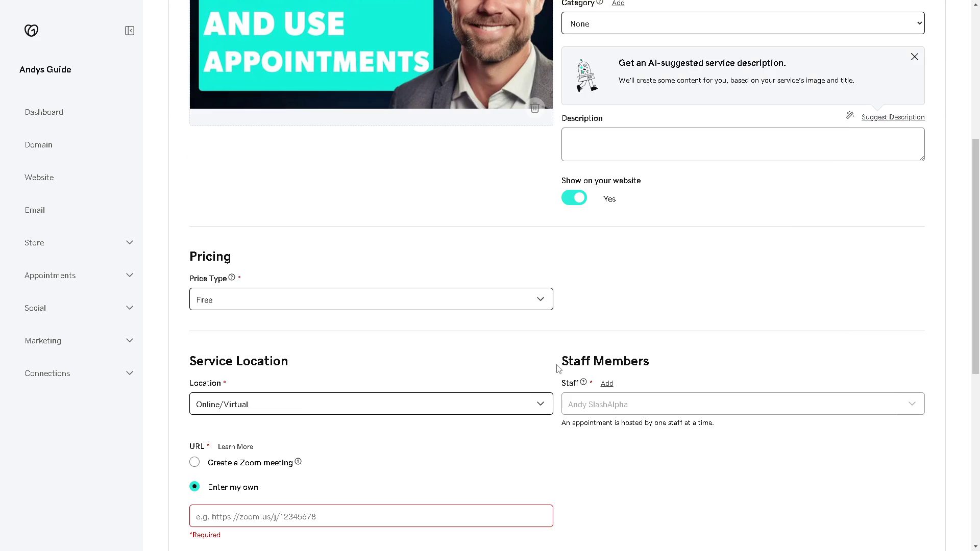
scroll(558, 369, "down", 4)
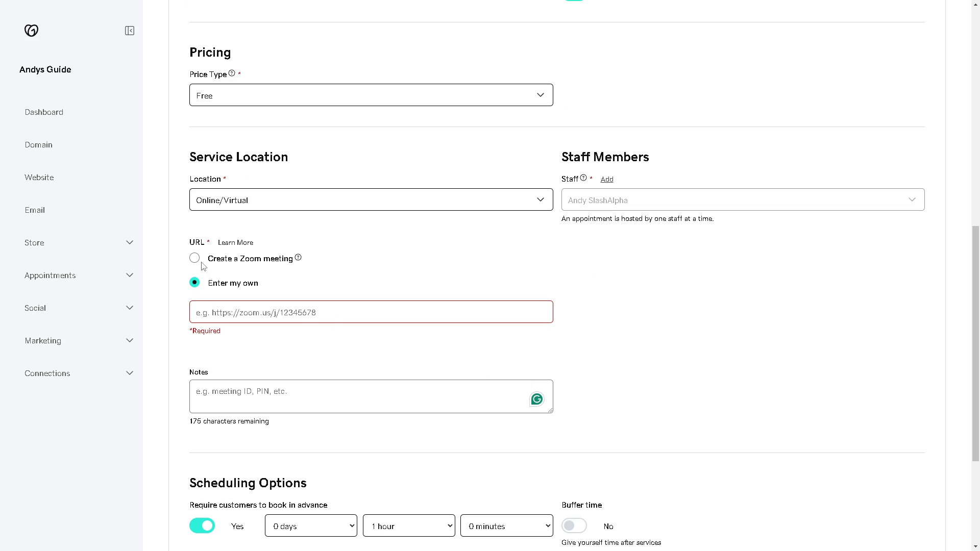
left_click(249, 208)
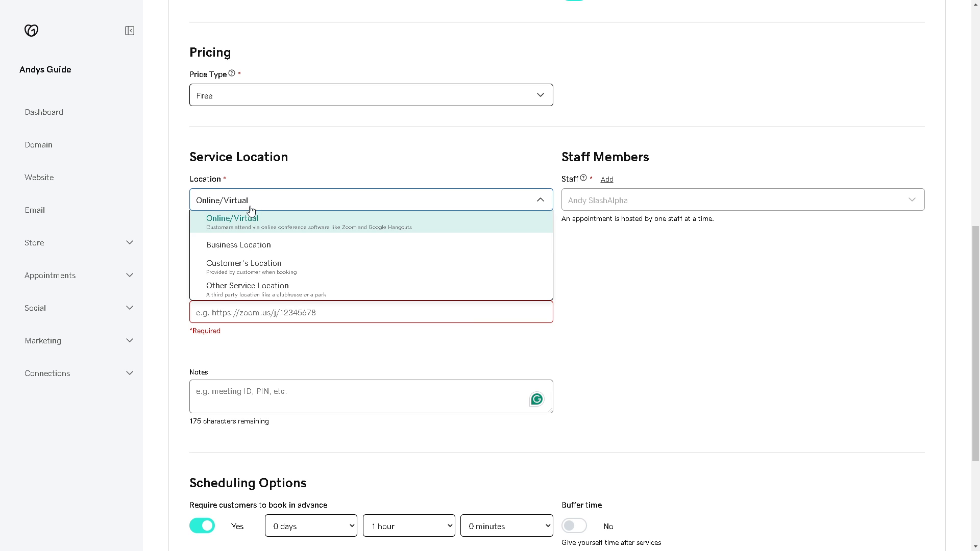
left_click(244, 244)
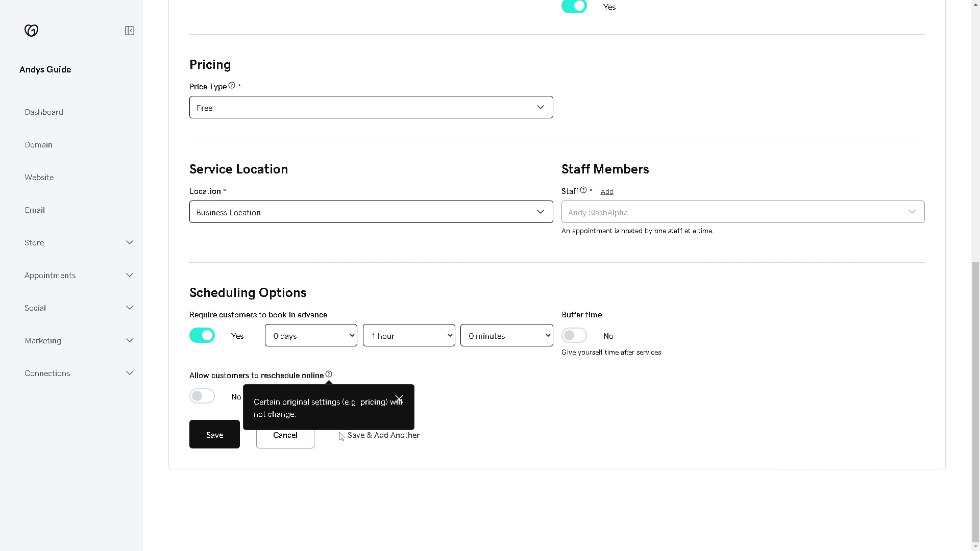
left_click(214, 435)
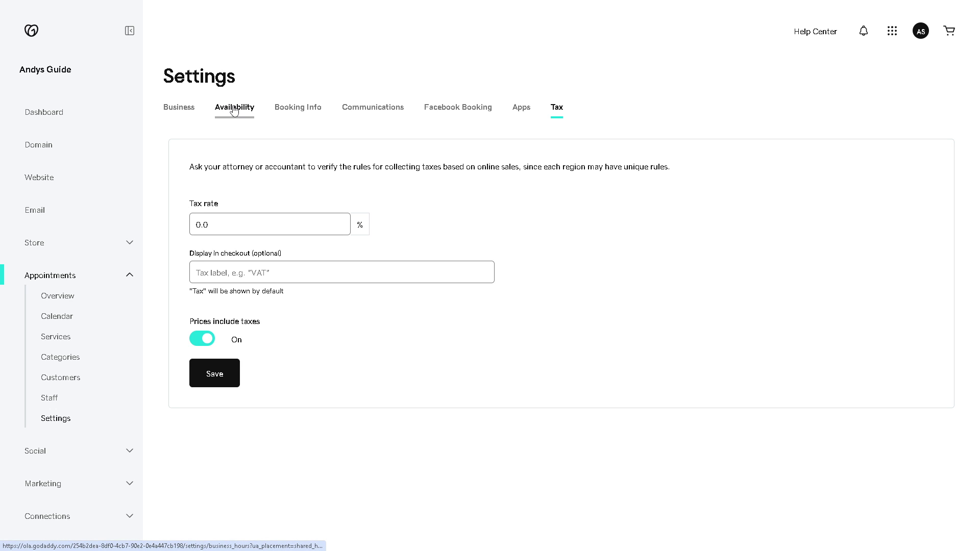
Review the Business tab's Philippines region, Philippine Peso currency, DD-MM-YYYY dates and GMT+08:00 Taipei time zone.
left_click(181, 112)
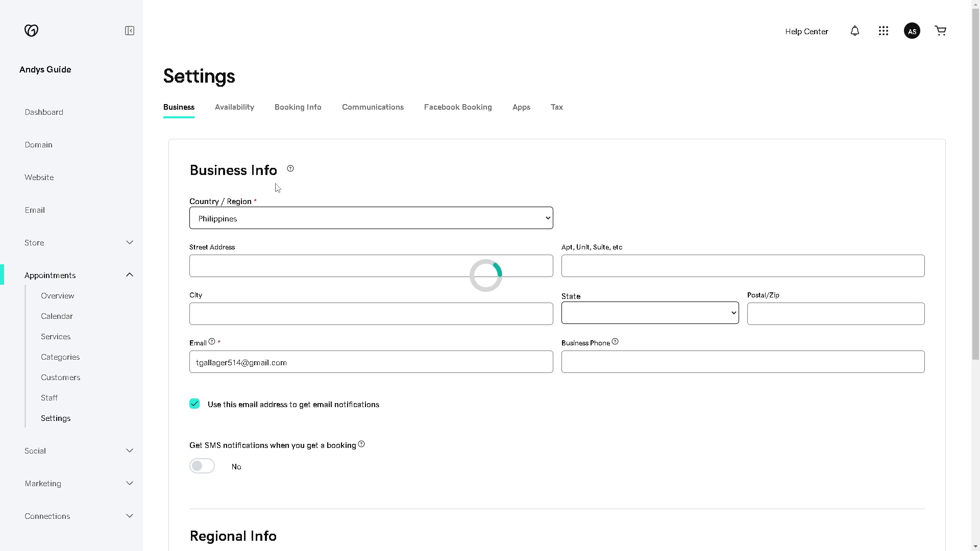
scroll(220, 191, "down", 2)
scroll(234, 189, "up", 2)
scroll(257, 188, "down", 5)
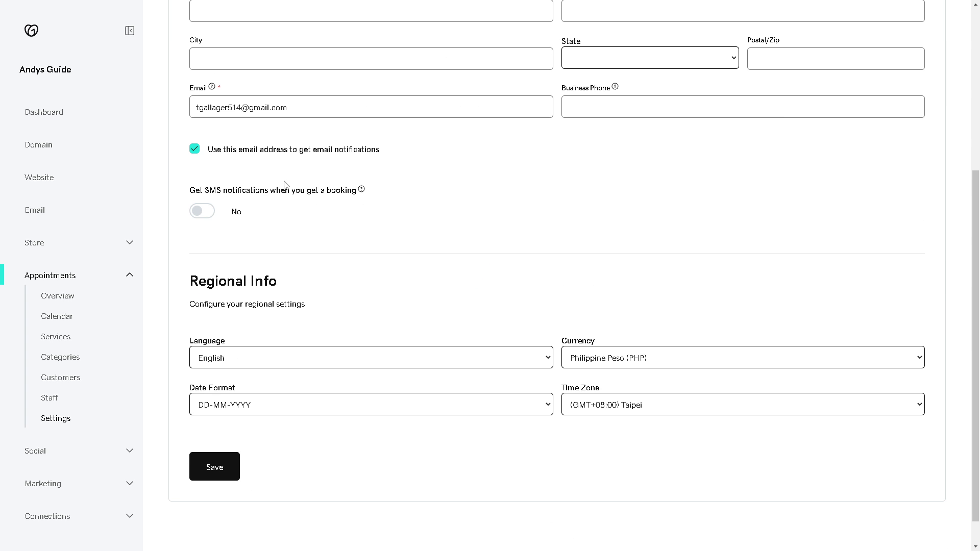
scroll(285, 185, "up", 4)
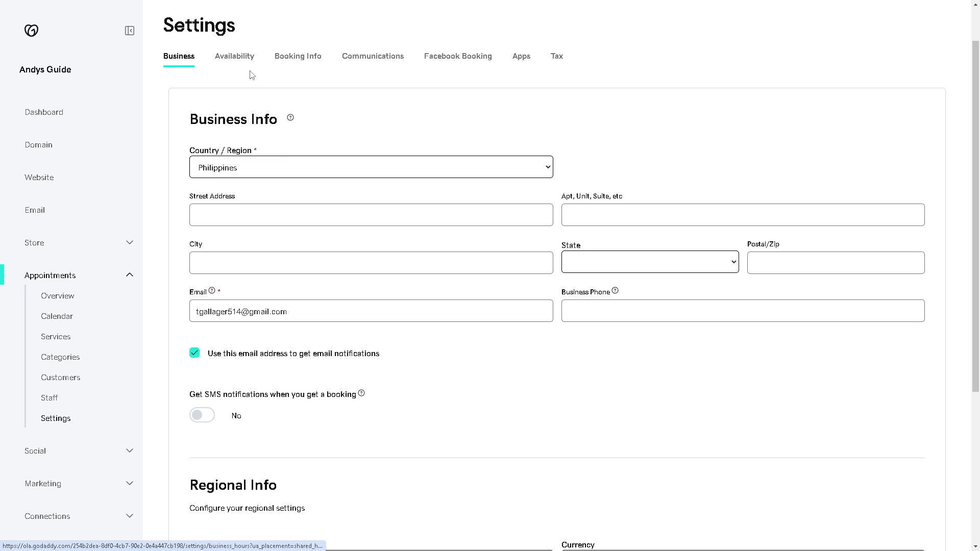
Review weekly availability and keep new appointments starting every 30 minutes.
left_click(249, 59)
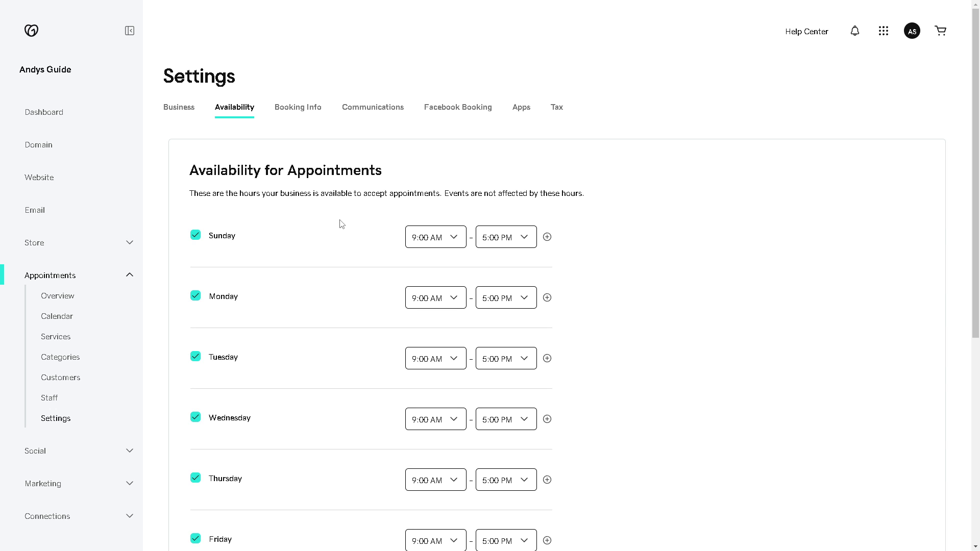
scroll(335, 246, "down", 6)
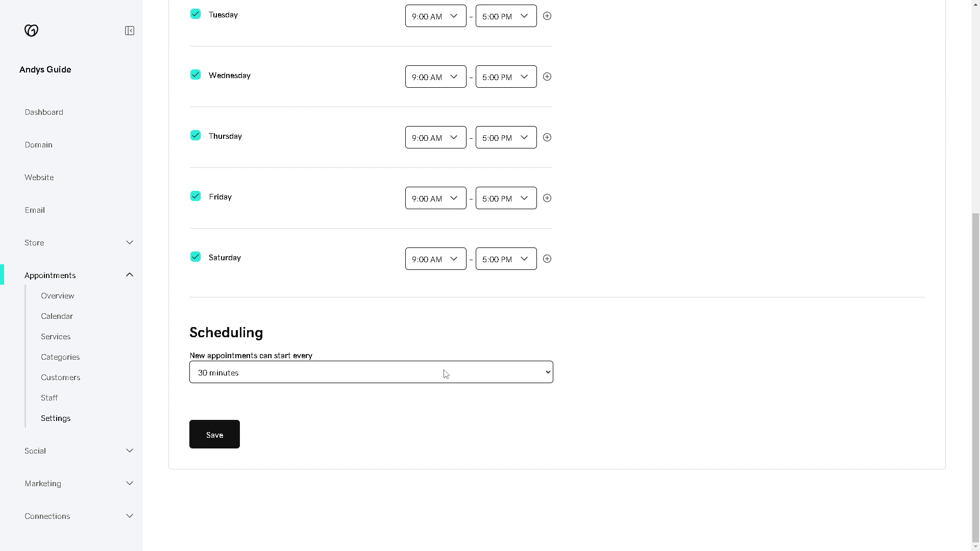
left_click(549, 374)
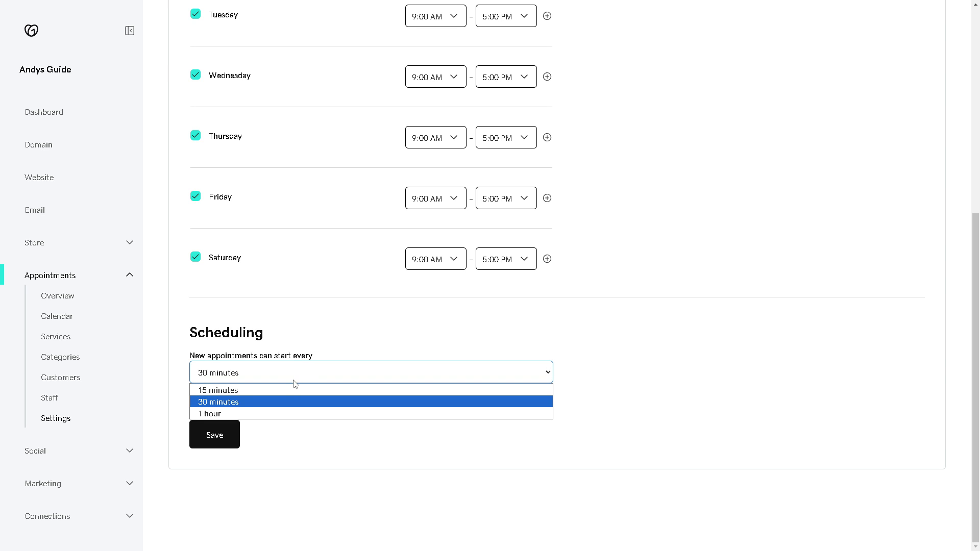
left_click(291, 439)
scroll(255, 307, "up", 7)
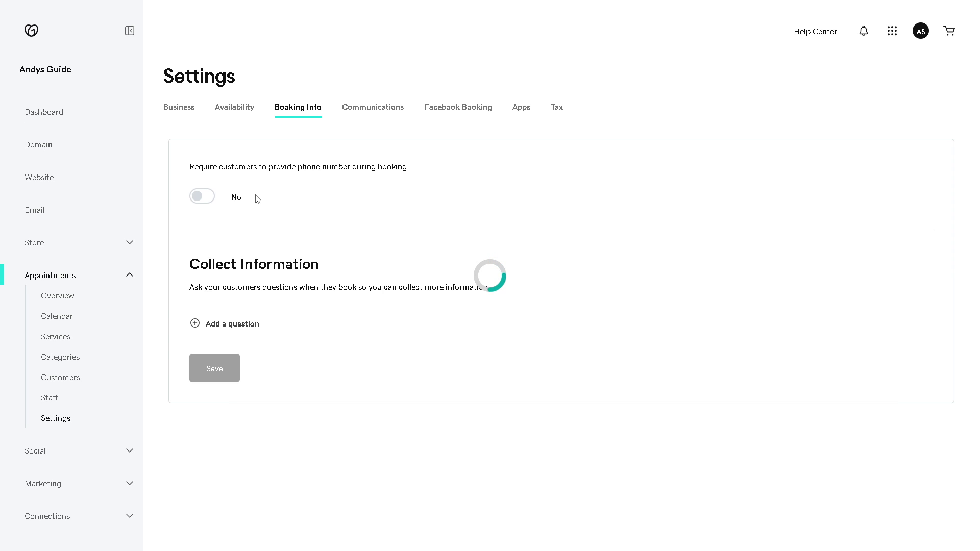
Require a phone number during booking and add one blank required custom question.
left_click(210, 203)
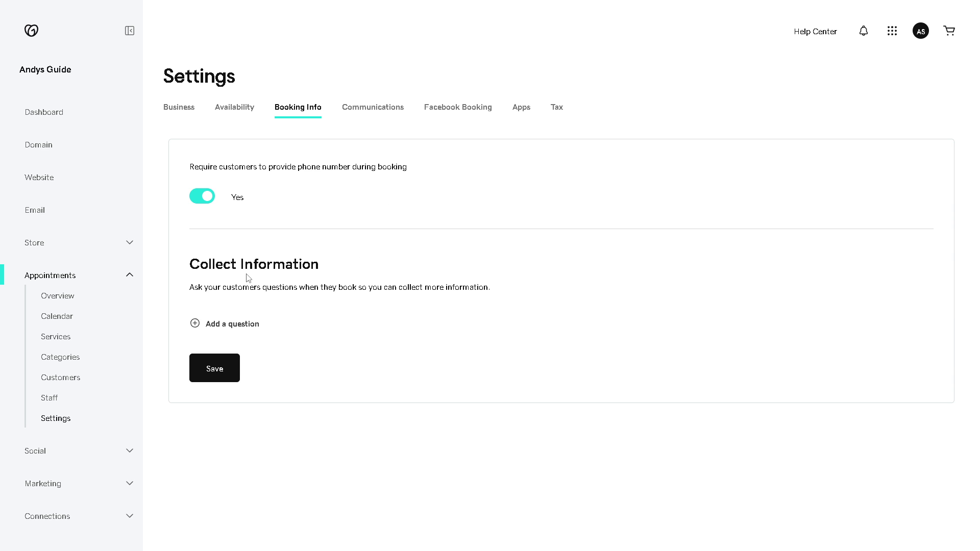
left_click(197, 326)
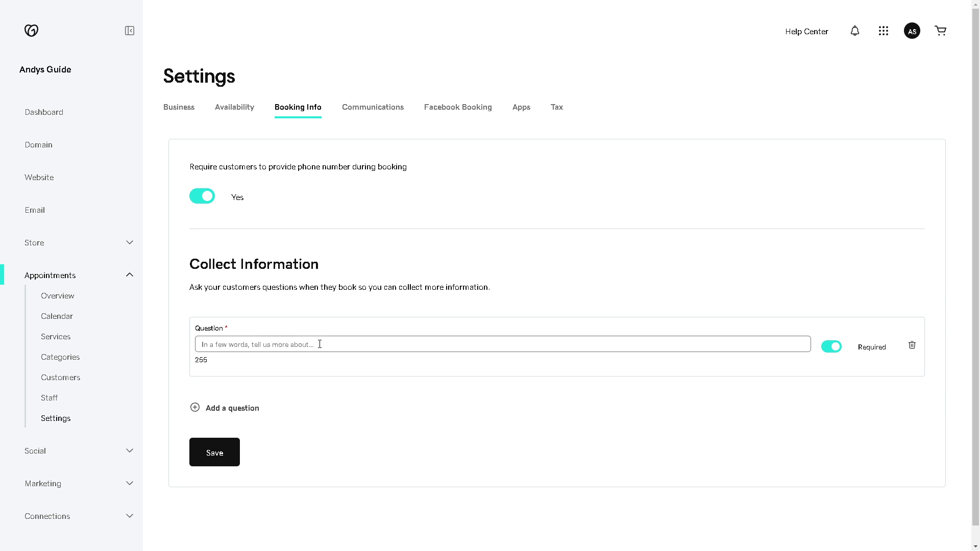
Switch off the Email and SMS booking reminders on the Communications tab.
left_click(374, 110)
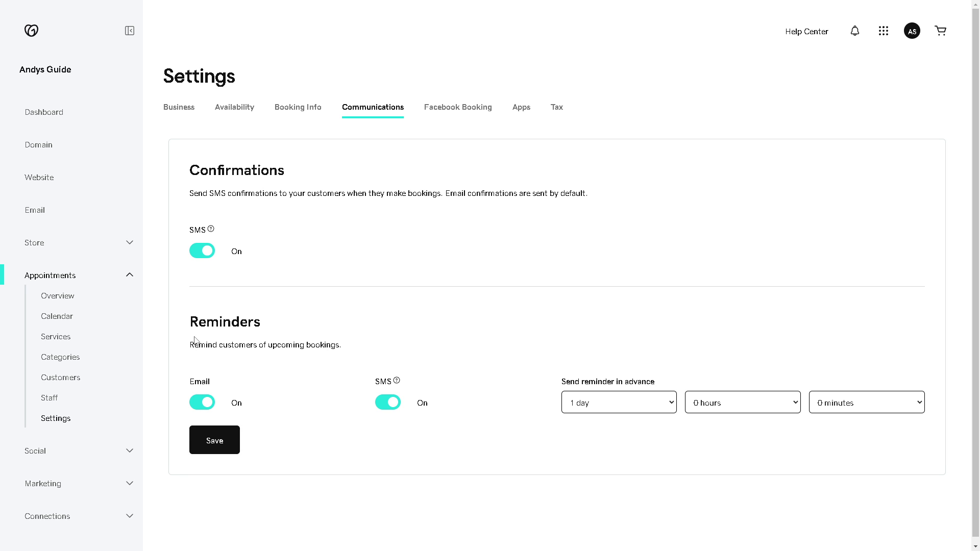
left_click(203, 402)
left_click(388, 402)
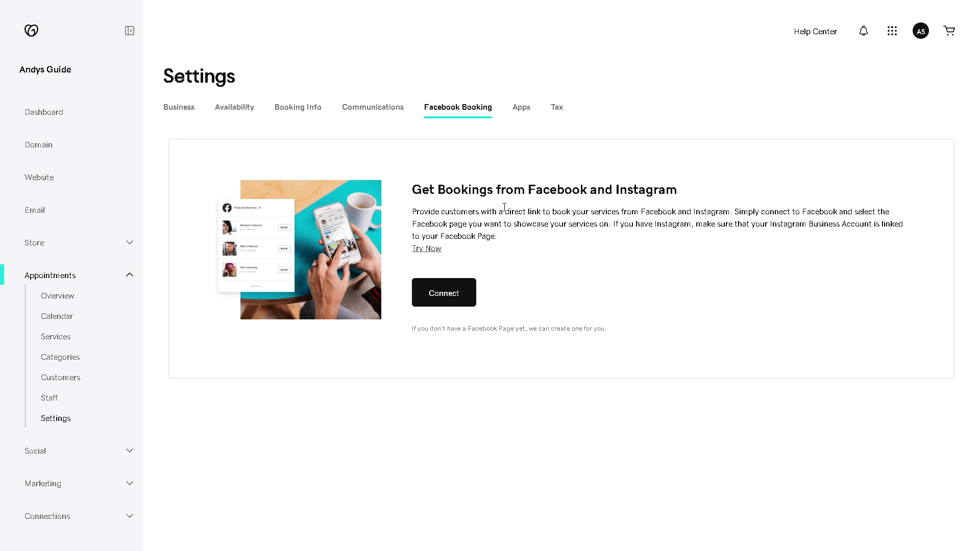
Use the Connect option on the Facebook Booking tab.
left_click(458, 297)
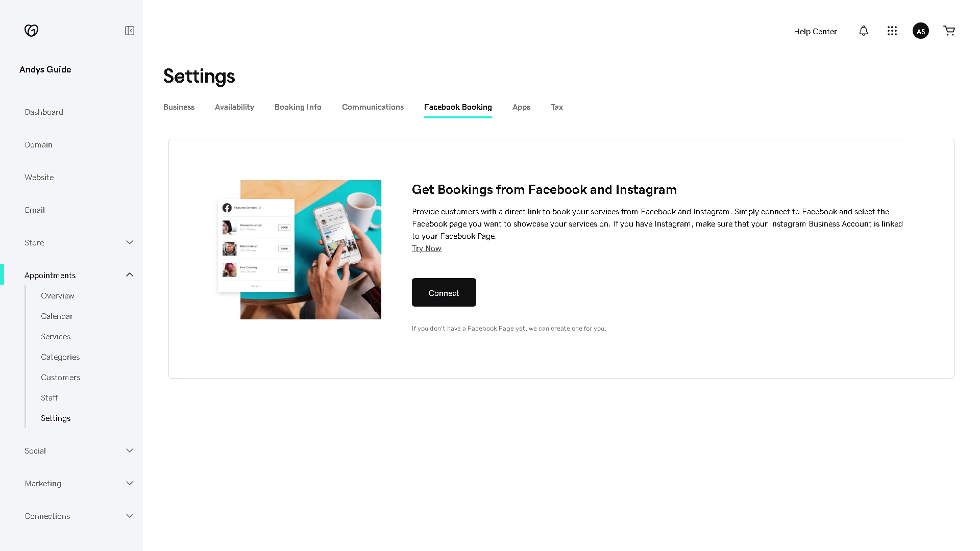